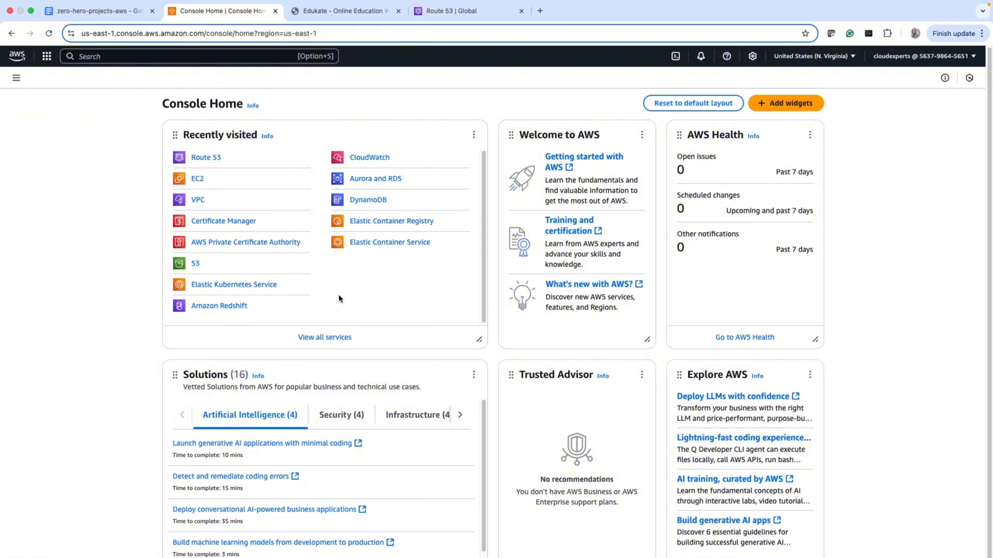
Step: Search the AWS services for route53 and open the Route 53 dashboard
click(126, 57)
text(route53)
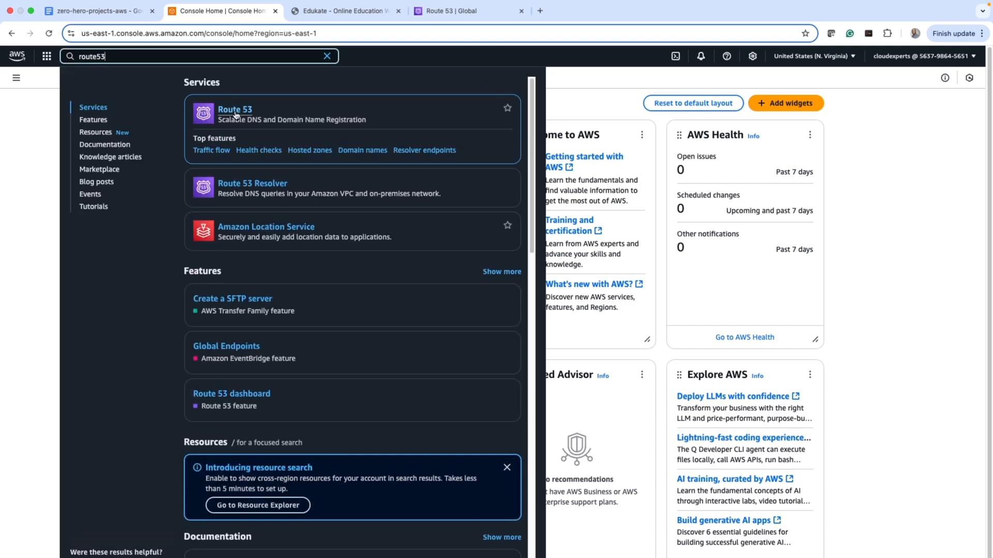
click(227, 110)
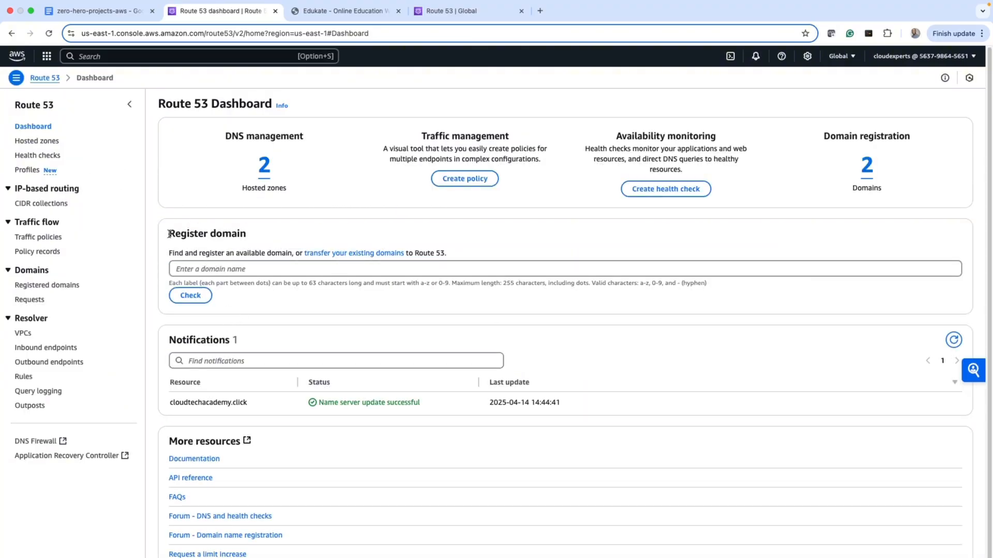
Step: Check the availability of a .click domain made from the owner's name in the Register domain section
drag(169, 234, 254, 238)
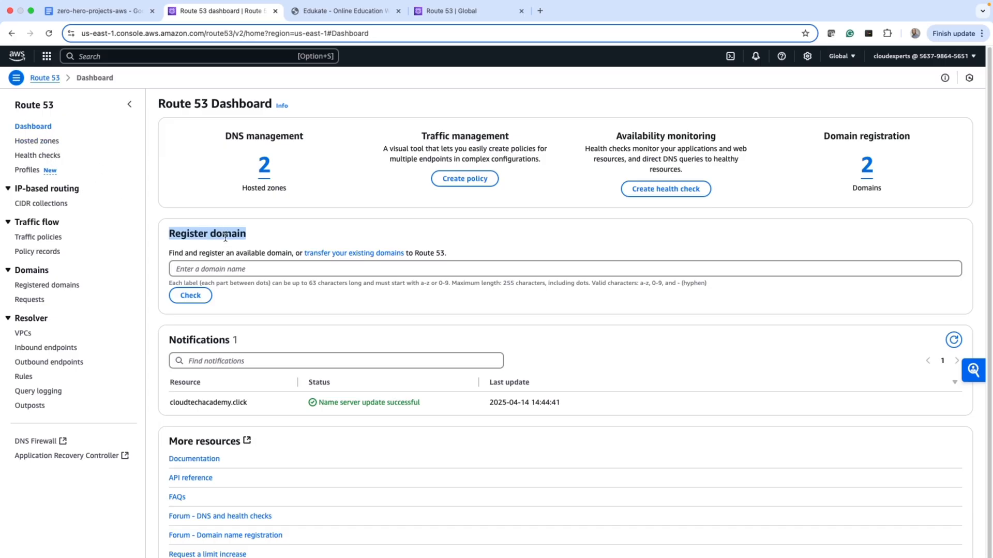
click(251, 269)
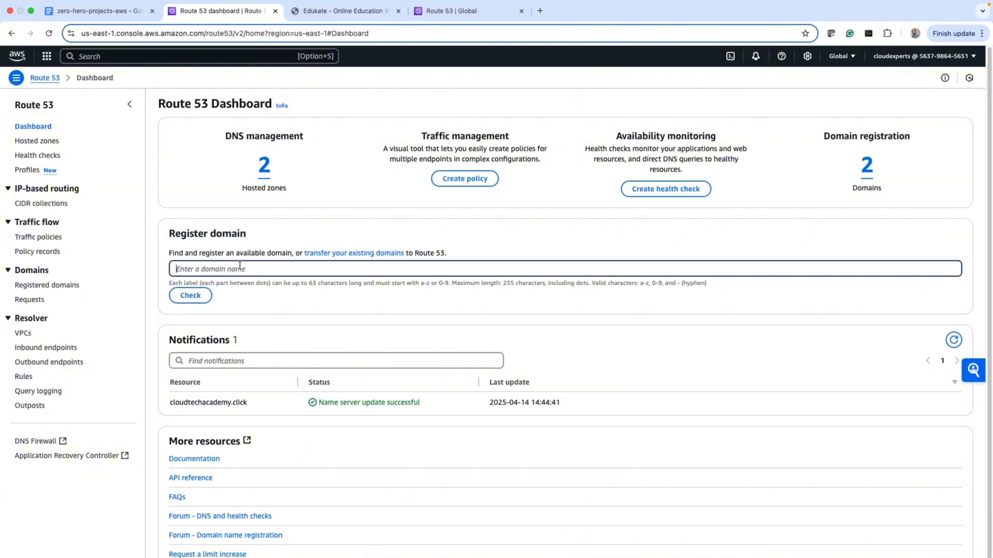
text(damianigbe.click)
drag(249, 270, 173, 269)
click(236, 270)
click(197, 300)
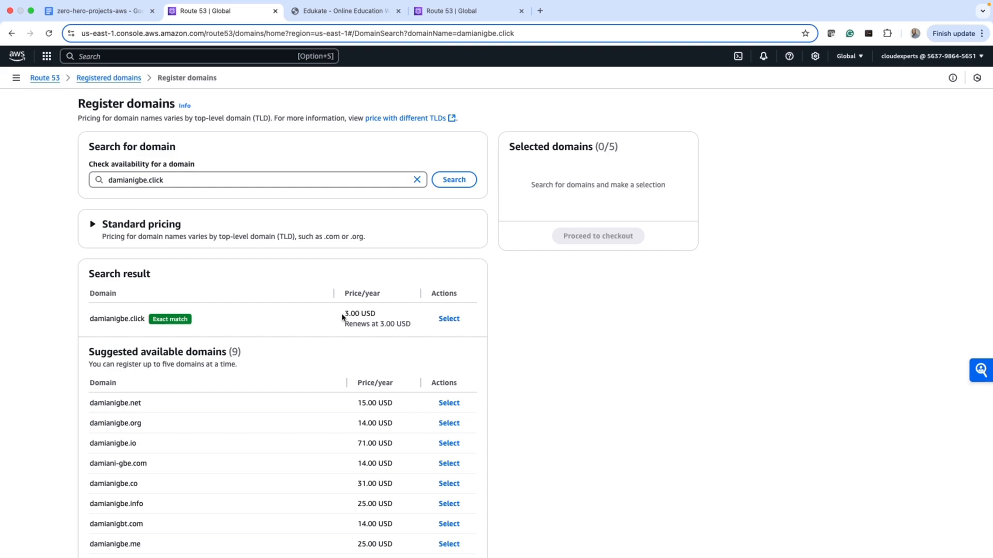
Step: Select the exact-match .click domain from the search result and proceed to checkout
click(182, 178)
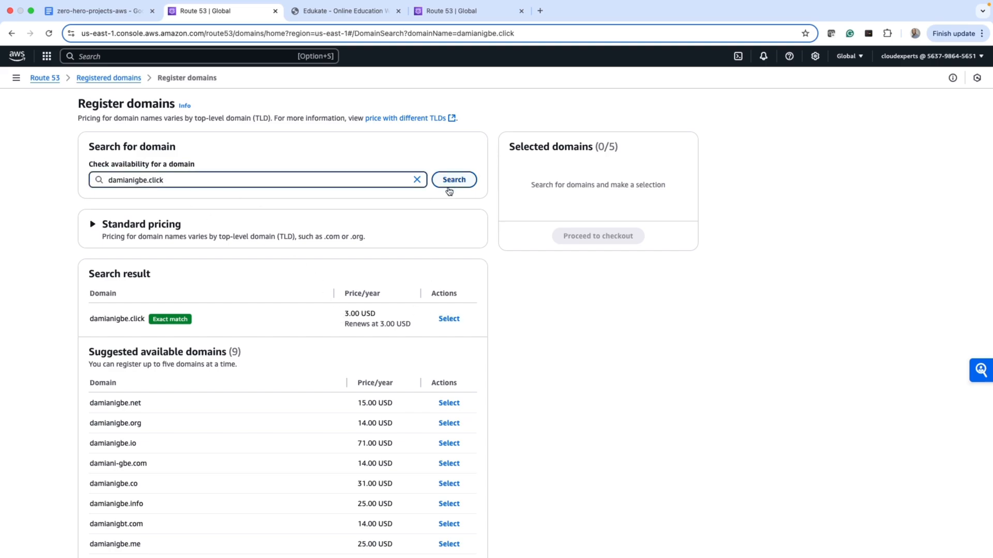
click(454, 324)
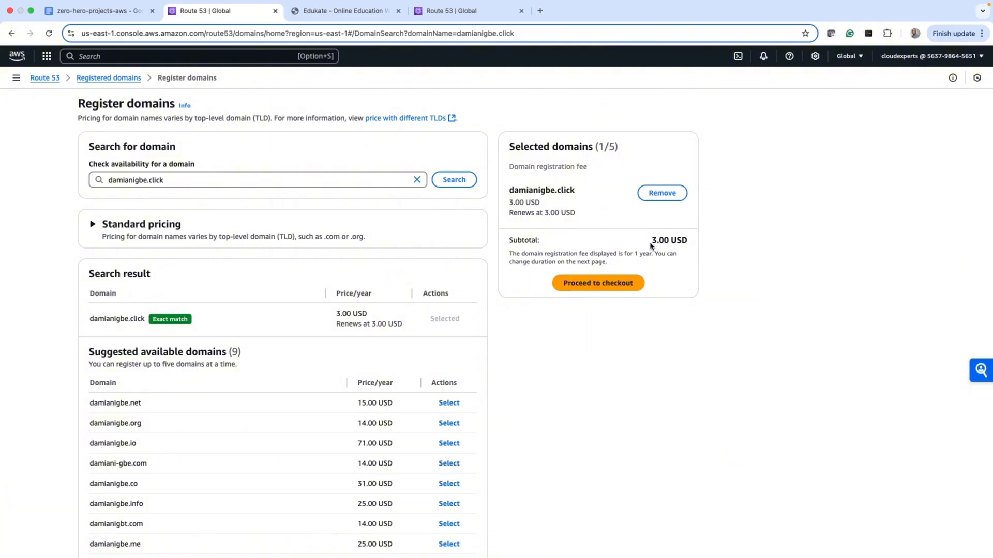
drag(651, 243, 690, 245)
click(602, 287)
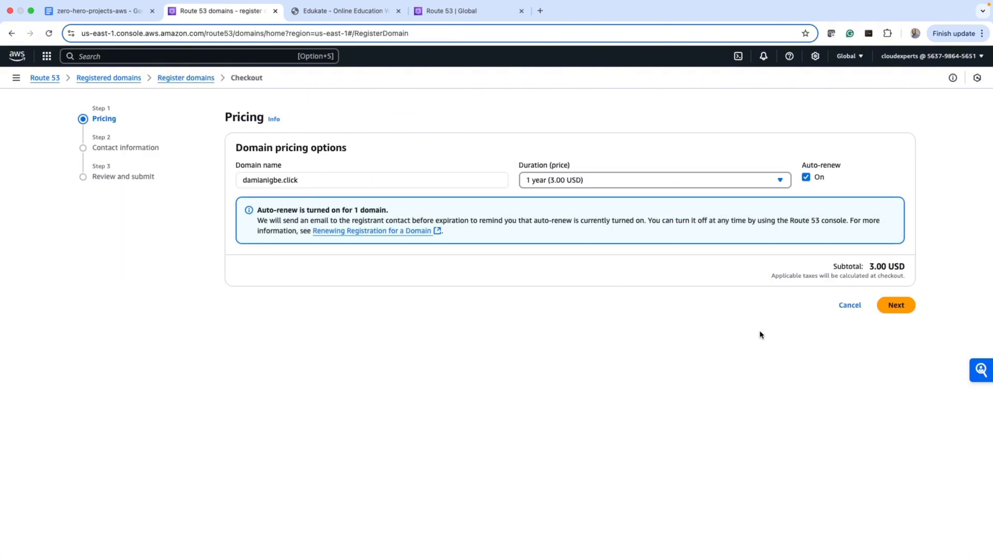
Step: Keep auto-renew on for the 1-year registration and look through the prefilled contact information
click(803, 178)
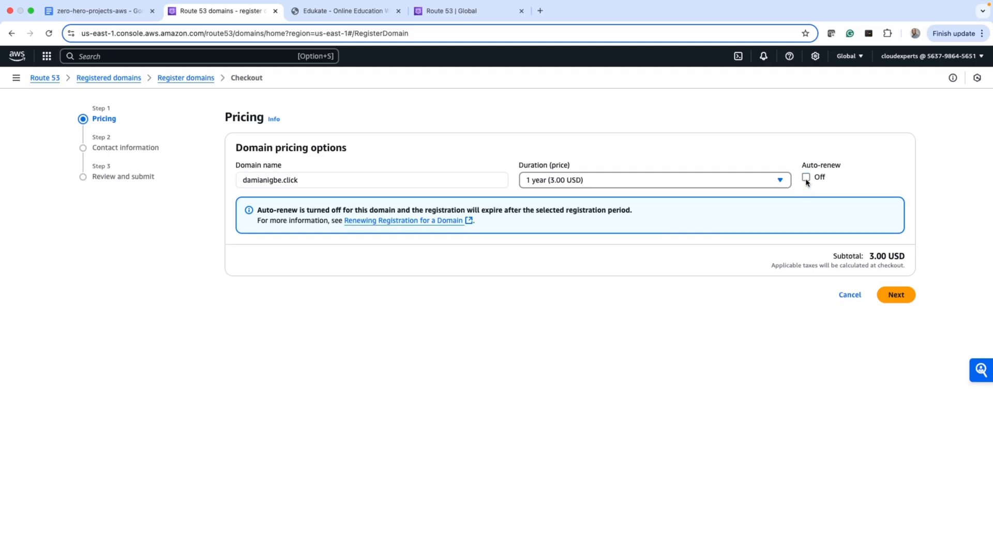
click(807, 178)
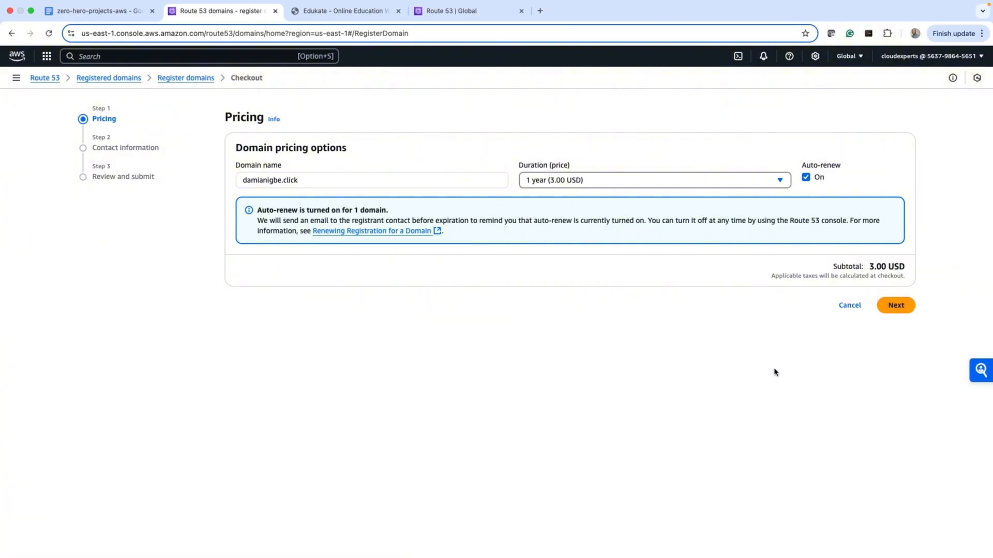
click(897, 307)
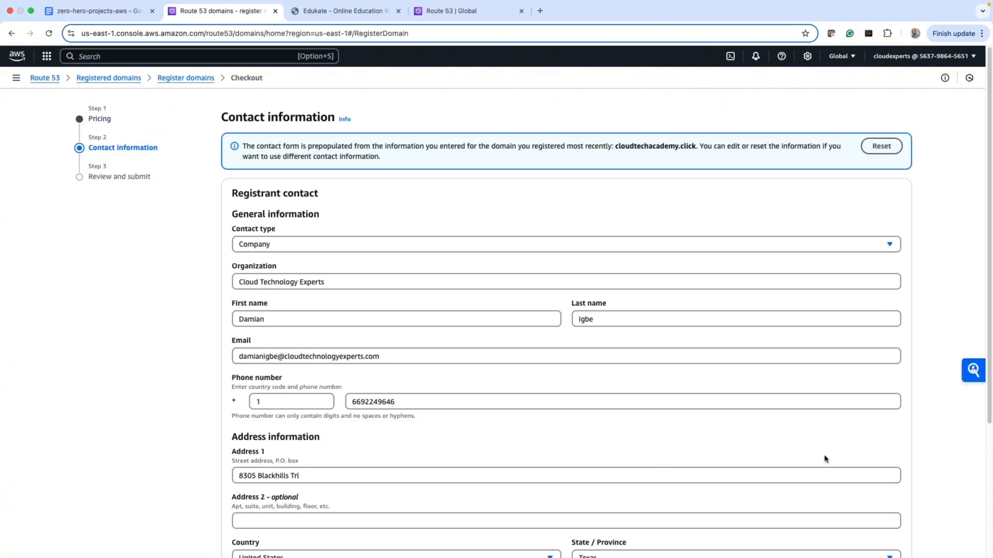
scroll(823, 456, down, 5)
scroll(820, 457, up, 5)
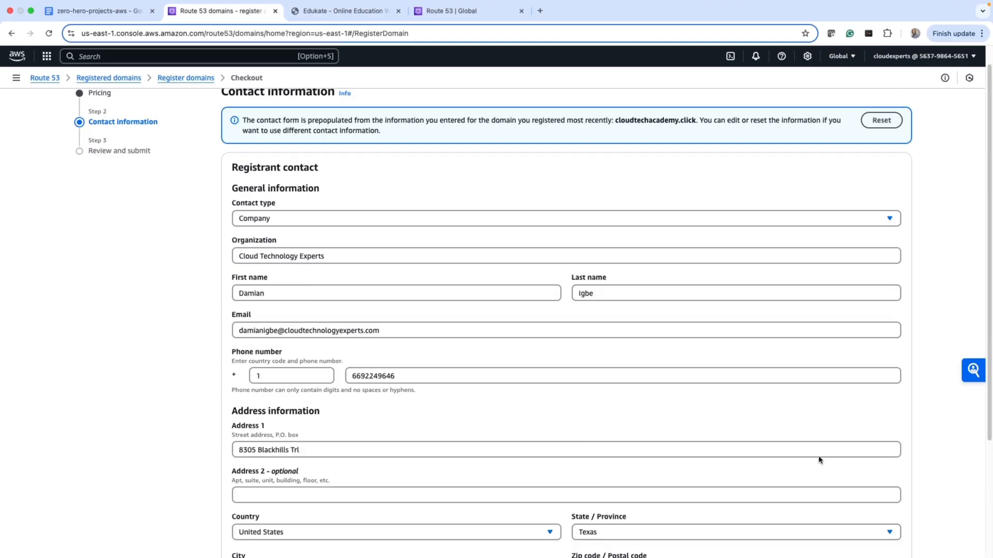
scroll(821, 465, down, 5)
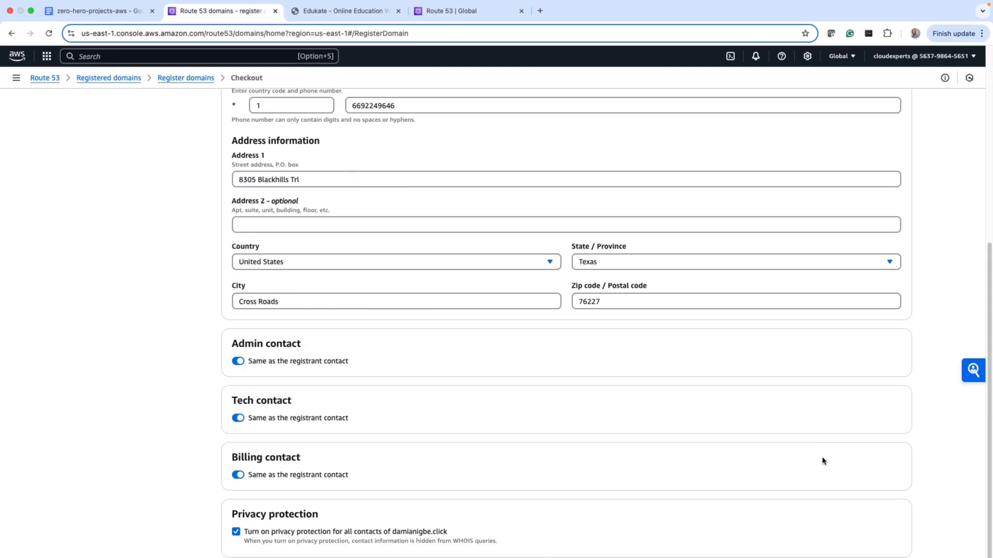
scroll(823, 459, up, 4)
scroll(827, 457, down, 5)
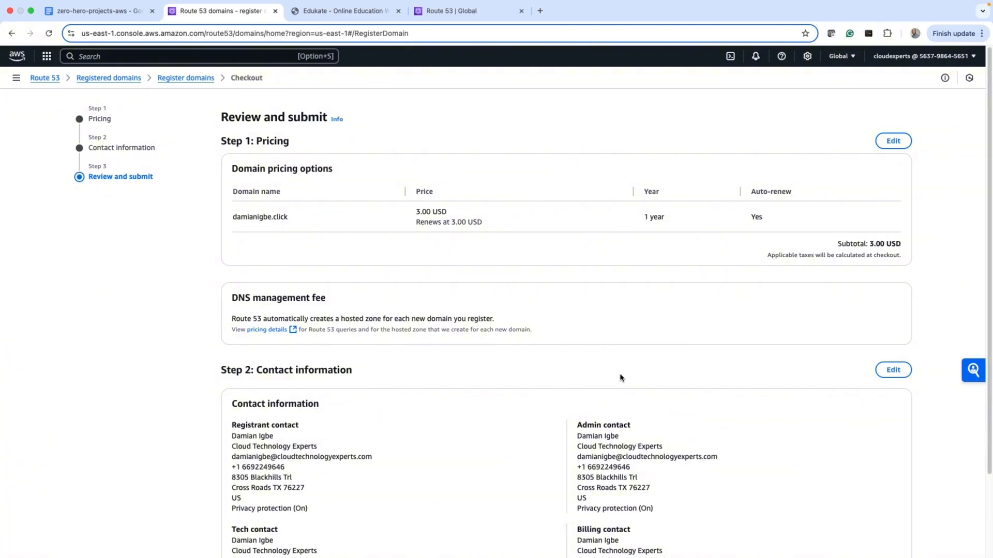
Step: Look over the order summary and terms on the review page, and abandon the domain registration without saving
scroll(620, 378, down, 4)
scroll(623, 374, up, 4)
scroll(827, 433, down, 4)
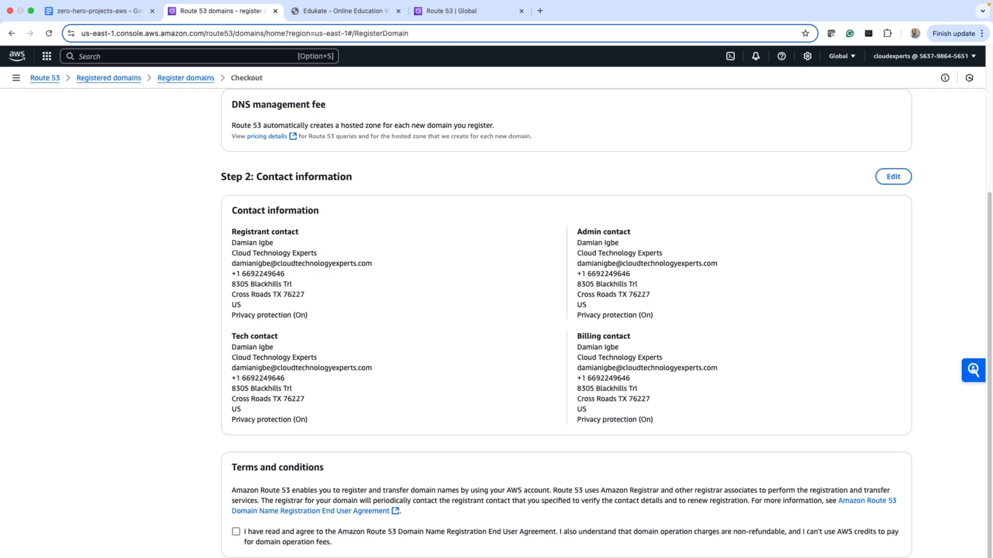
click(788, 557)
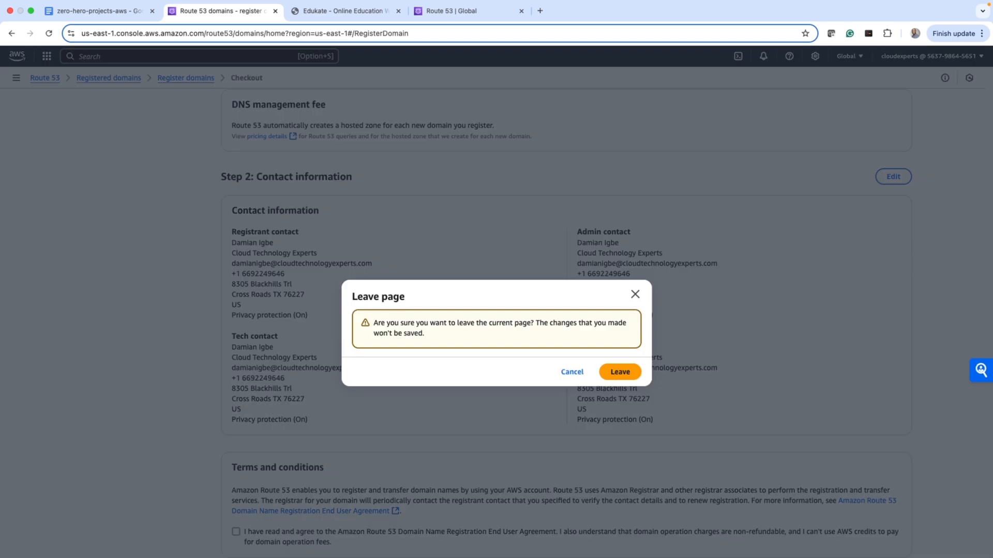
click(619, 375)
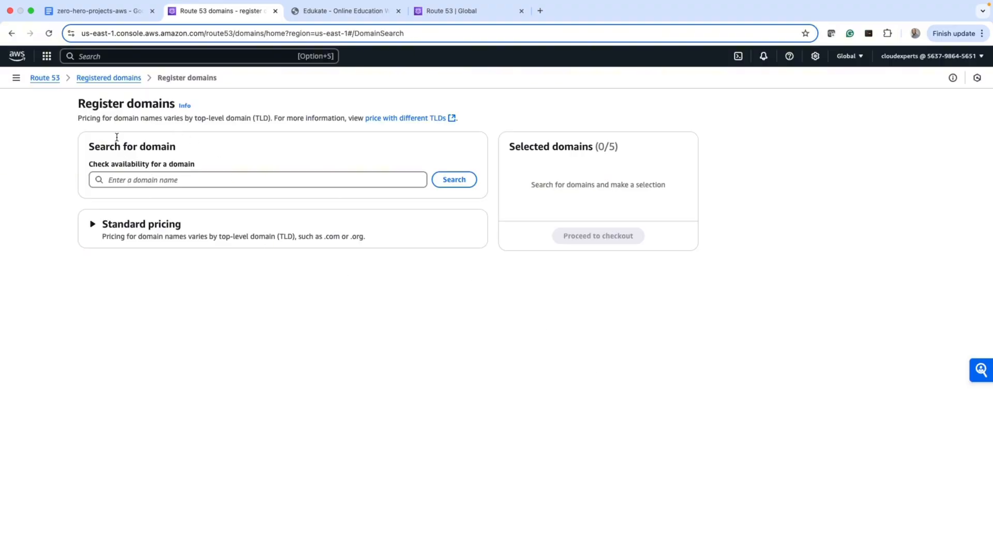
Step: Open the registered domain cloudtechacademy.click and examine its name servers
click(113, 83)
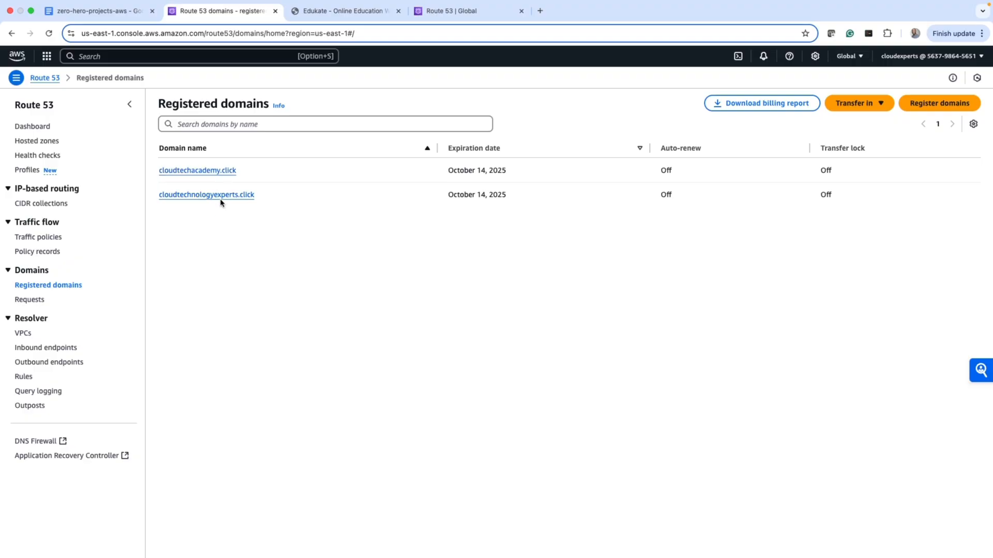
click(221, 172)
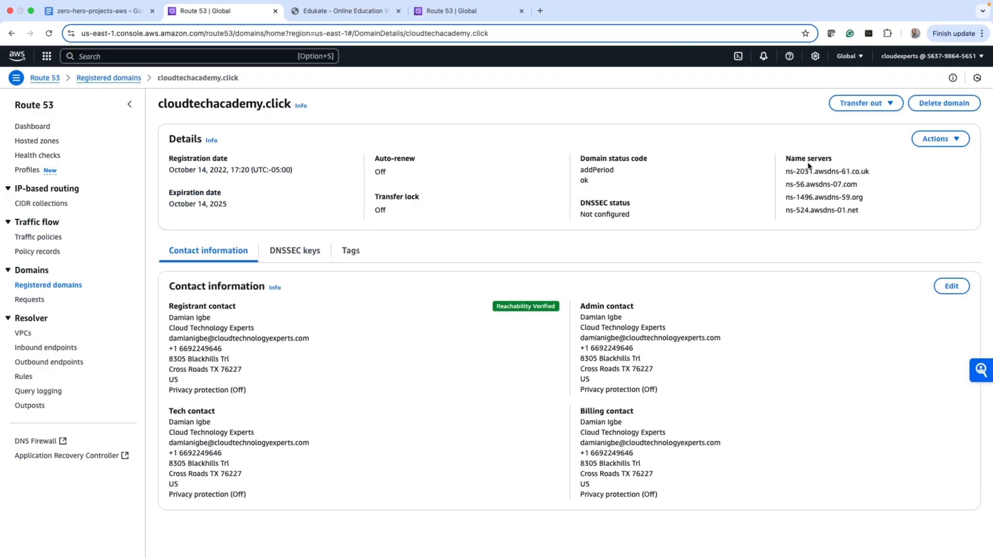
drag(785, 172, 862, 211)
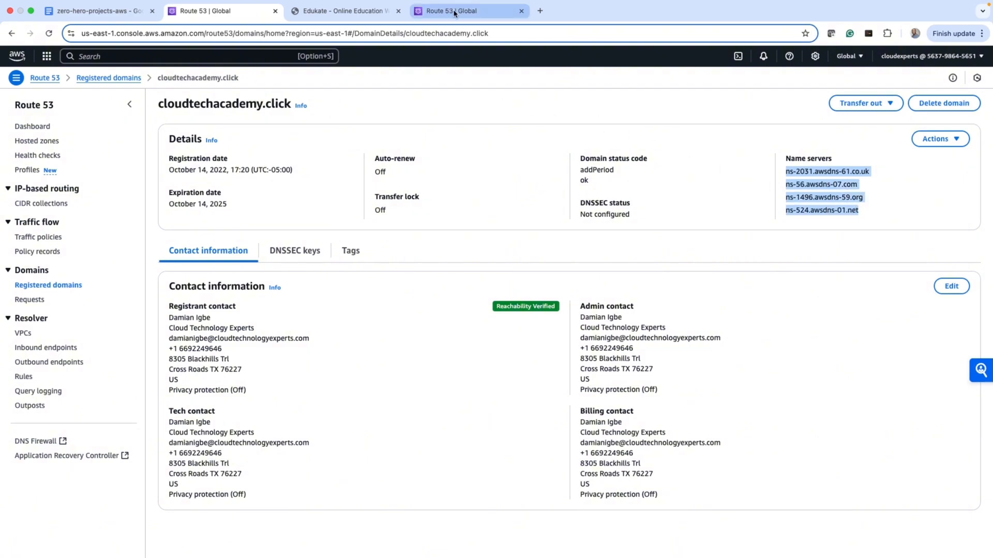
Step: In the other Route 53 browser tab, return to the registered domains and reopen the details of cloudtechacademy.click
click(472, 12)
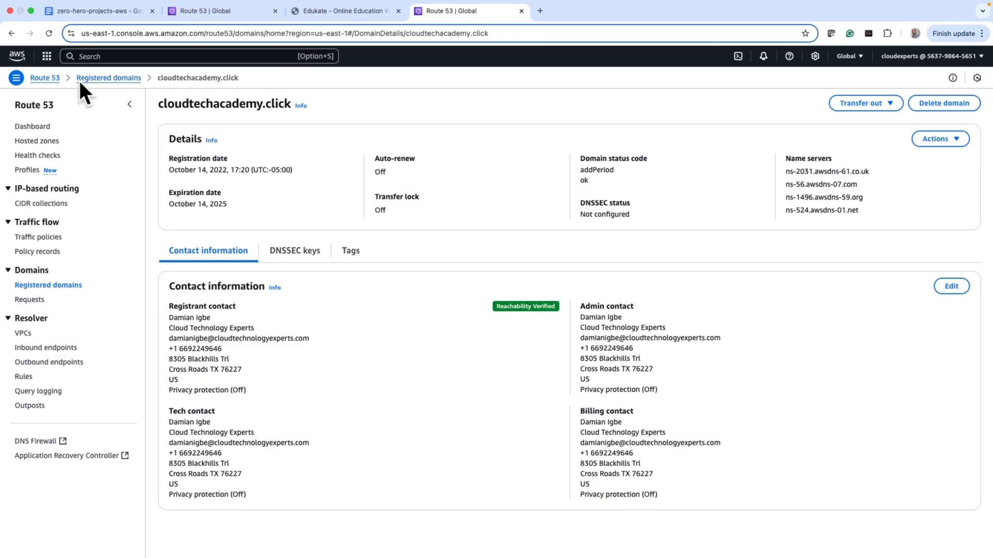
click(104, 79)
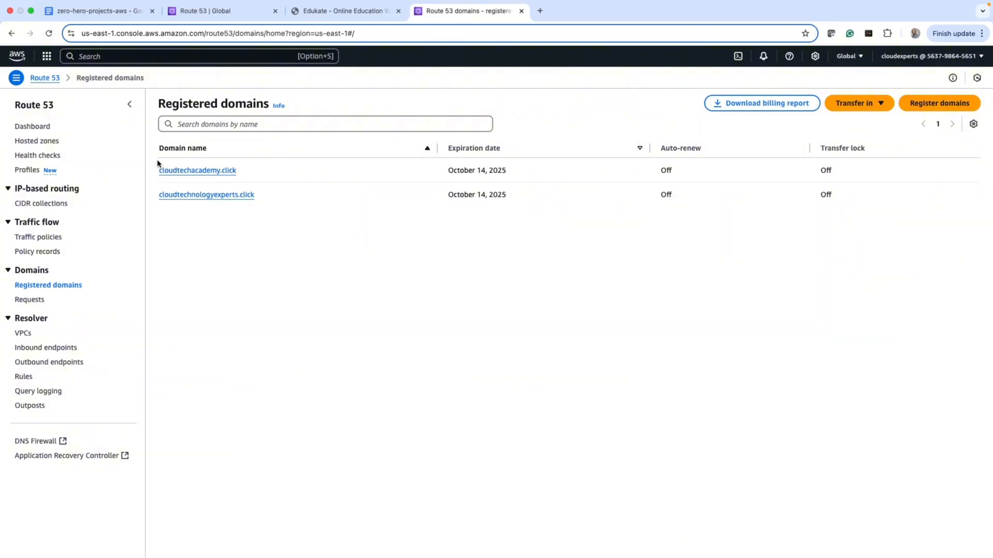
click(203, 172)
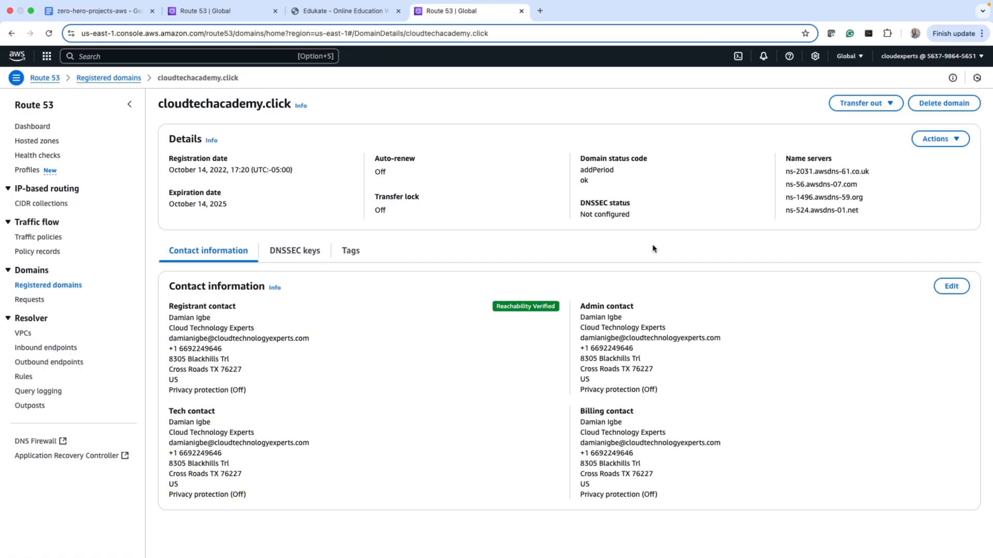
Step: Create a public hosted zone for the domain cloudtechacademy.click and dismiss the success notice
click(47, 141)
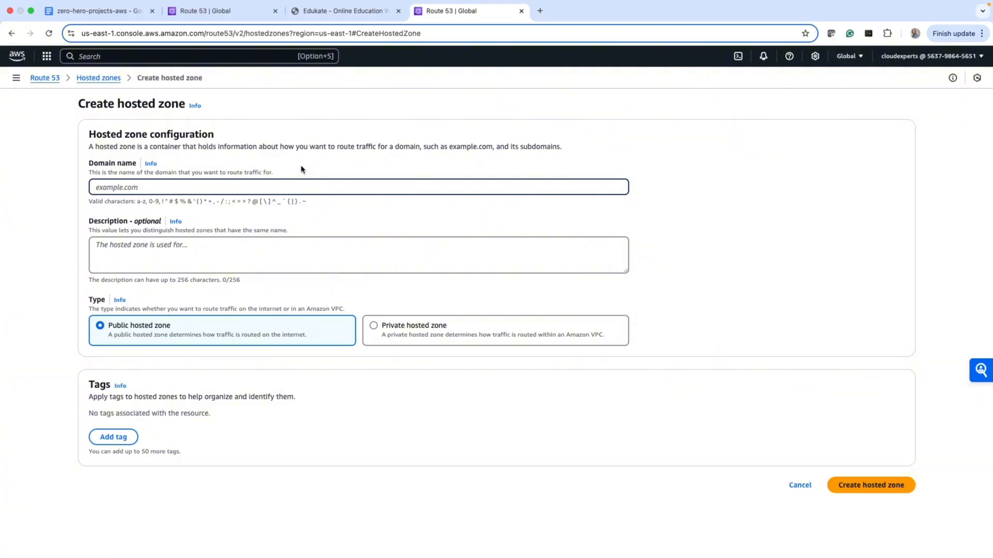
text(cloudtechacademy.click)
click(853, 484)
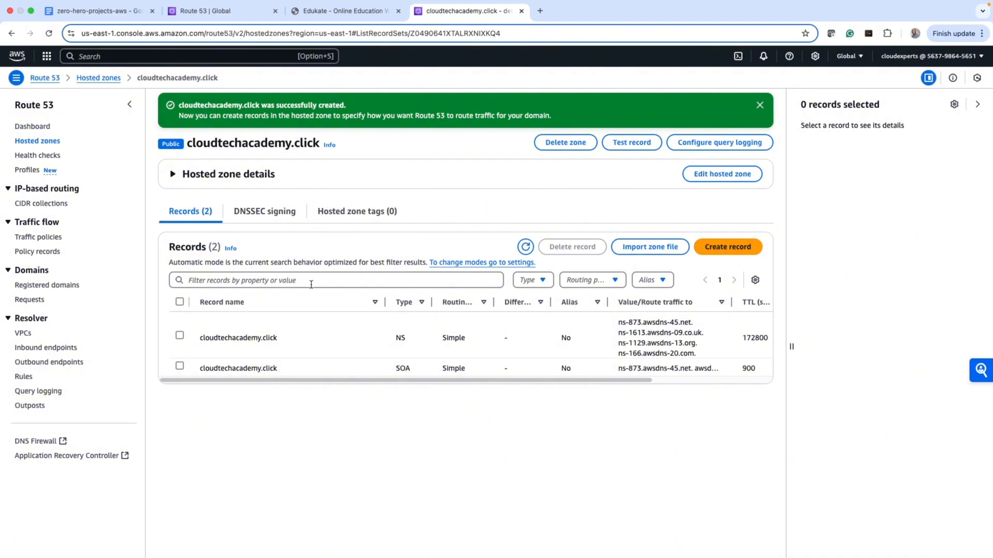
drag(511, 384, 461, 392)
click(760, 106)
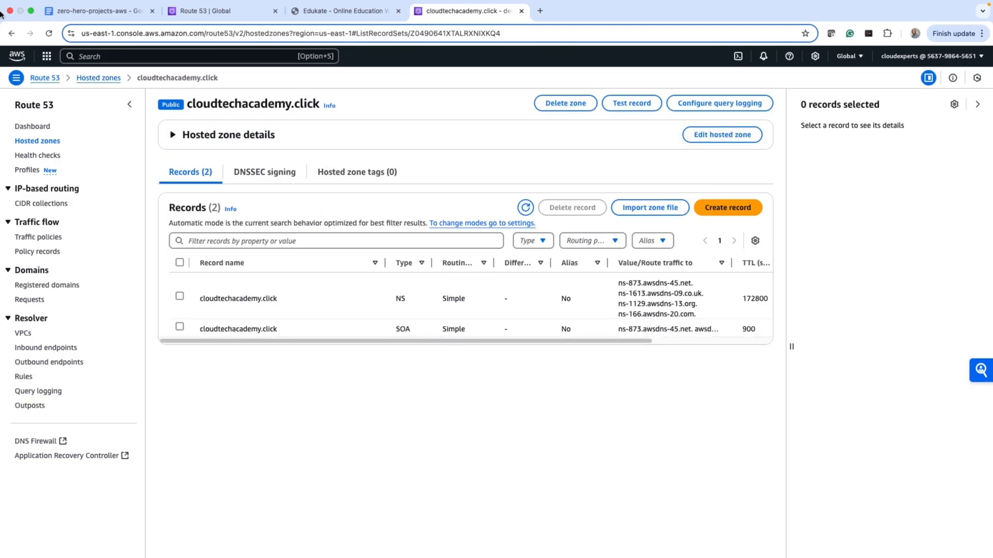
Step: Delete the duplicate cloudtechacademy.click hosted zone that has no description, confirming with the word delete
click(48, 33)
drag(506, 343, 471, 323)
click(42, 146)
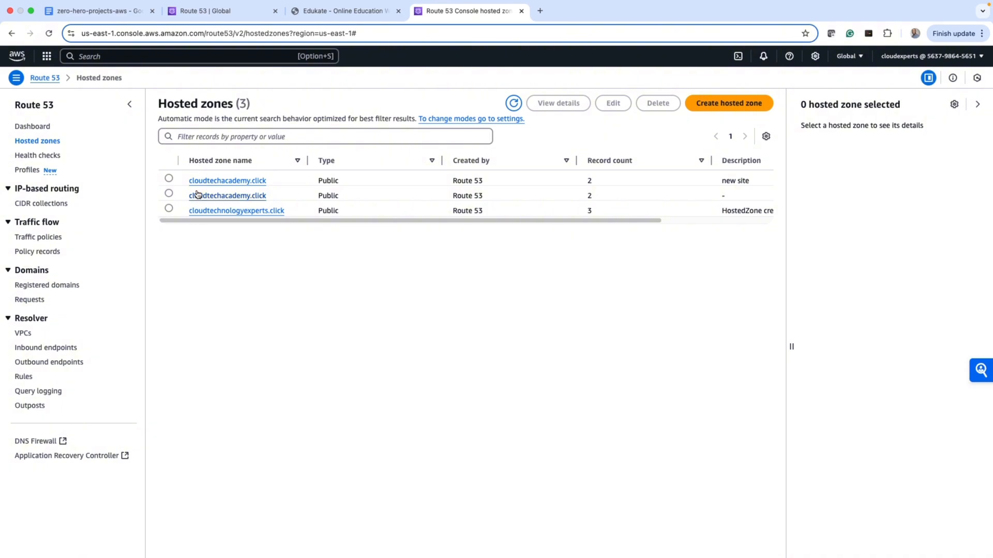
click(169, 194)
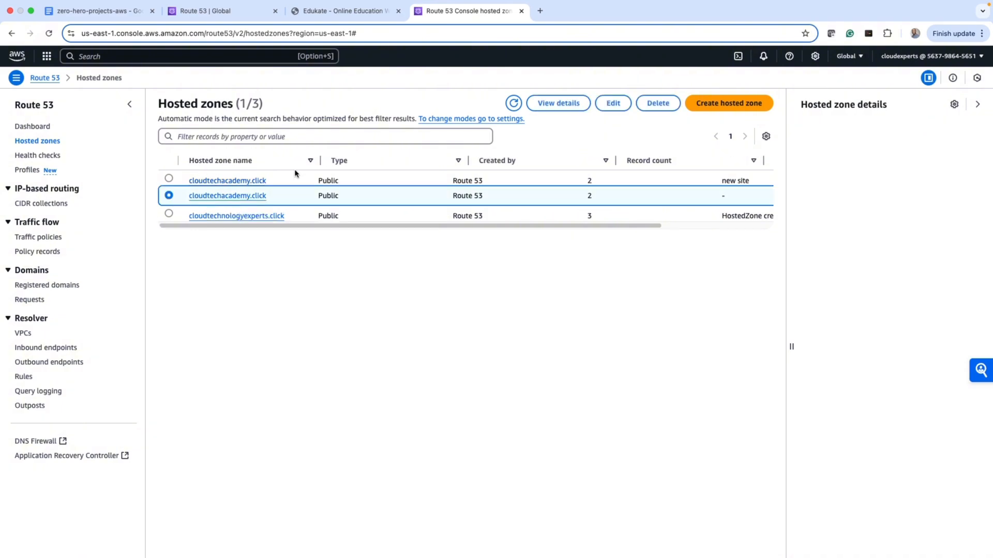
click(658, 103)
click(498, 361)
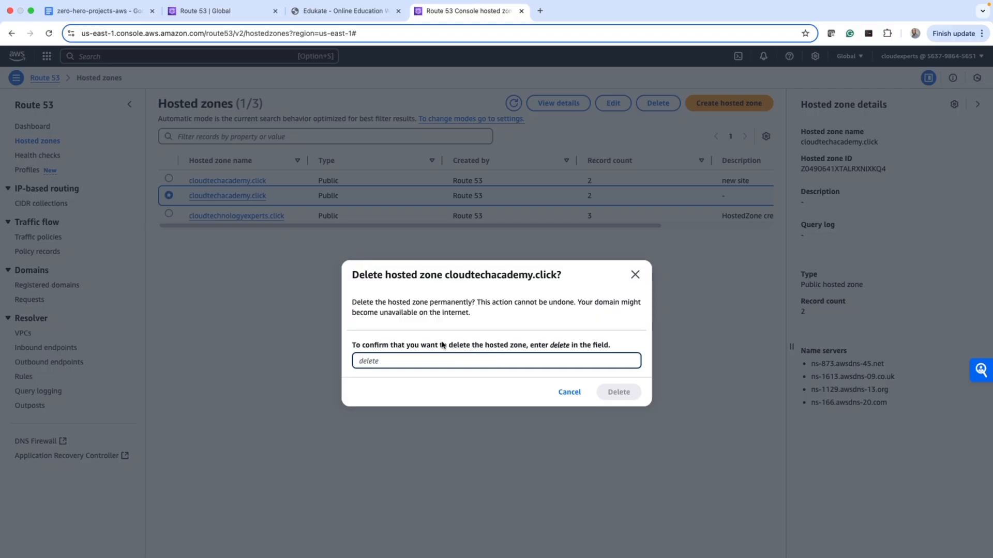
text(delete)
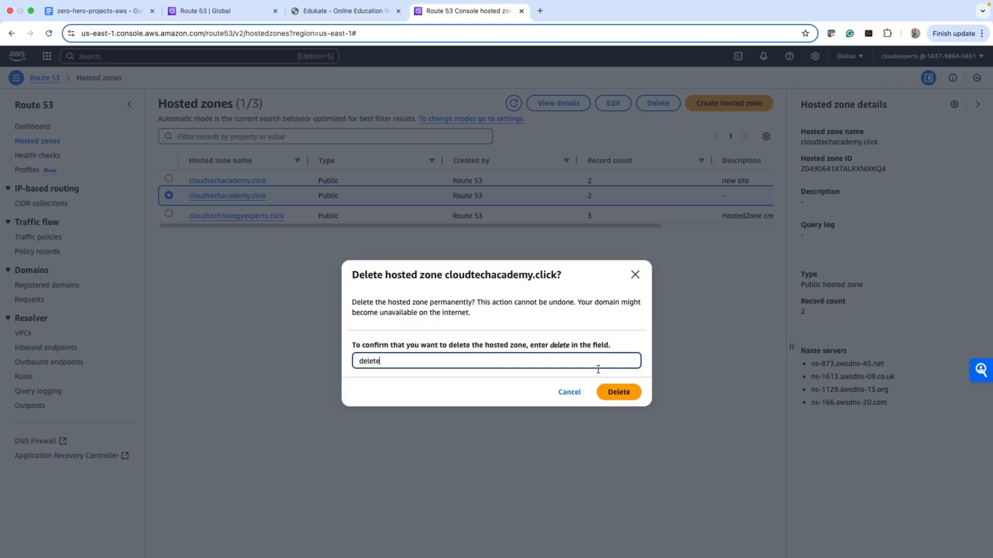
click(630, 396)
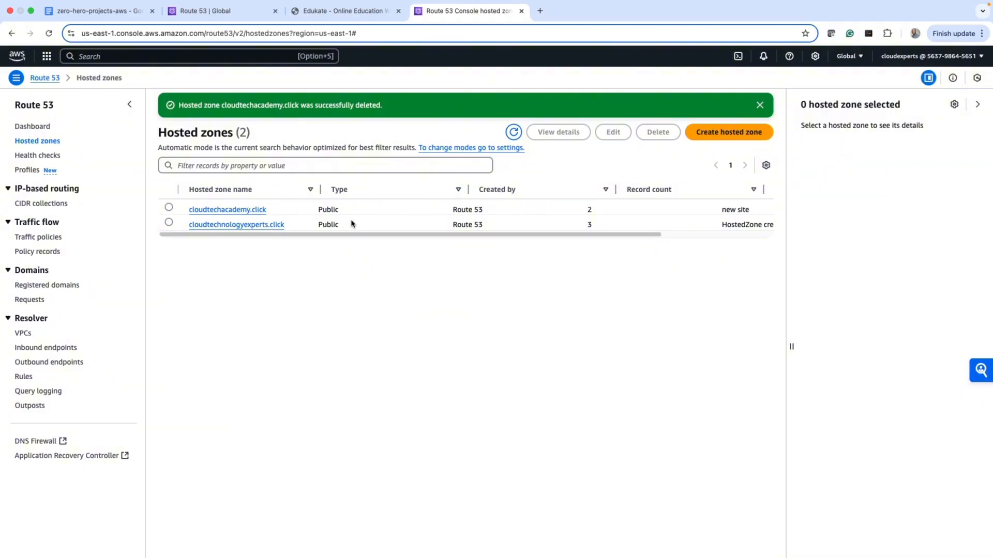
Step: Open the cloudtechacademy.click hosted zone described as "new site" and examine its NS and SOA records
click(256, 211)
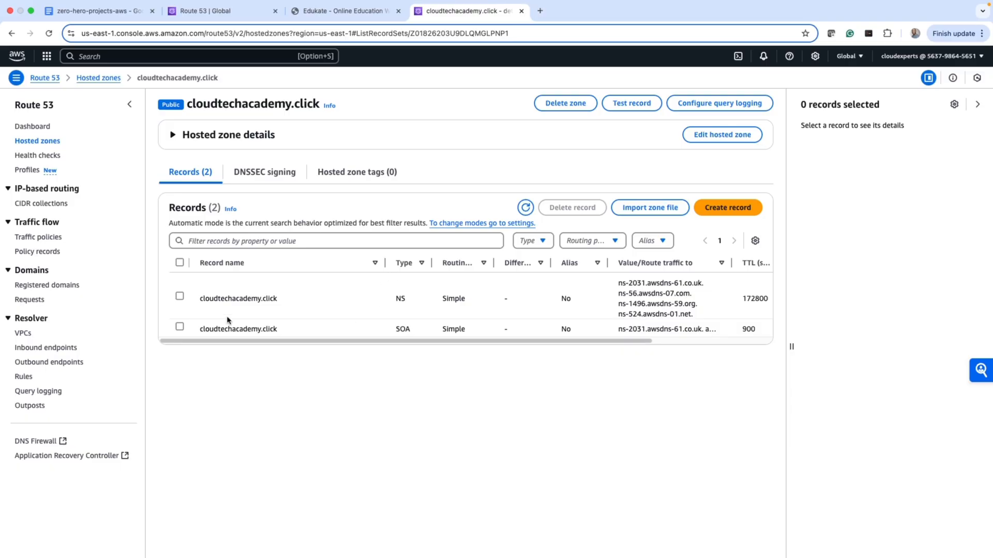
click(180, 297)
click(180, 328)
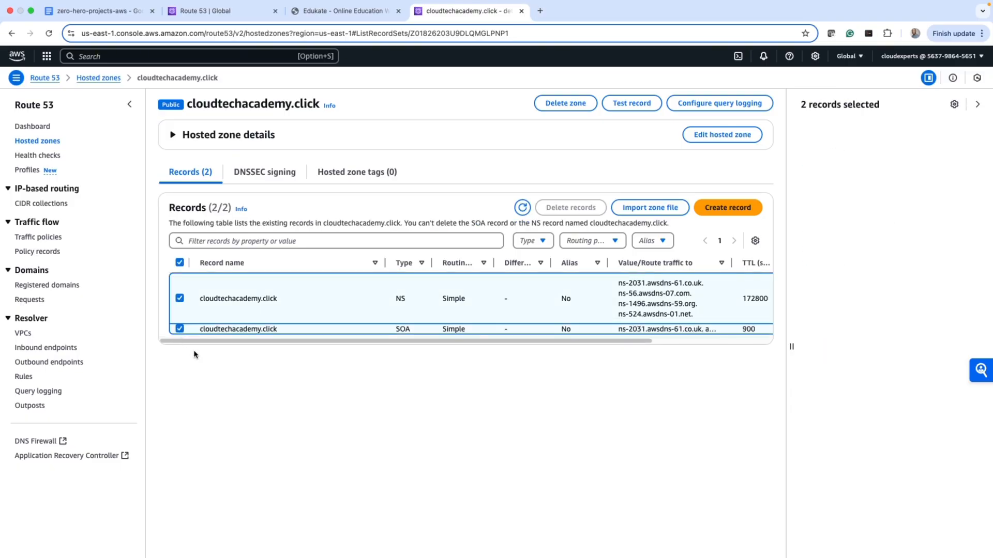
click(180, 298)
click(179, 327)
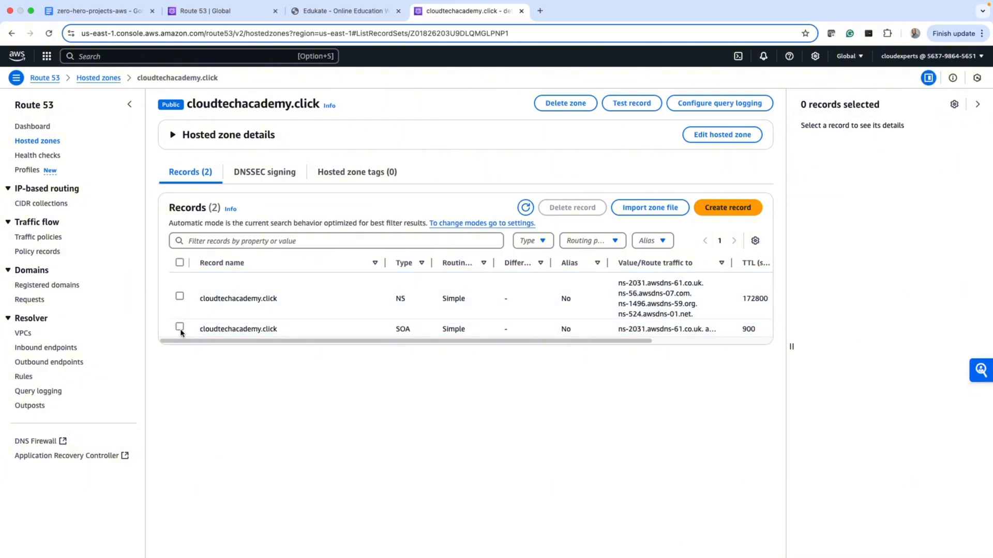
Step: Start creating a new record in the cloudtechacademy.click hosted zone
click(726, 209)
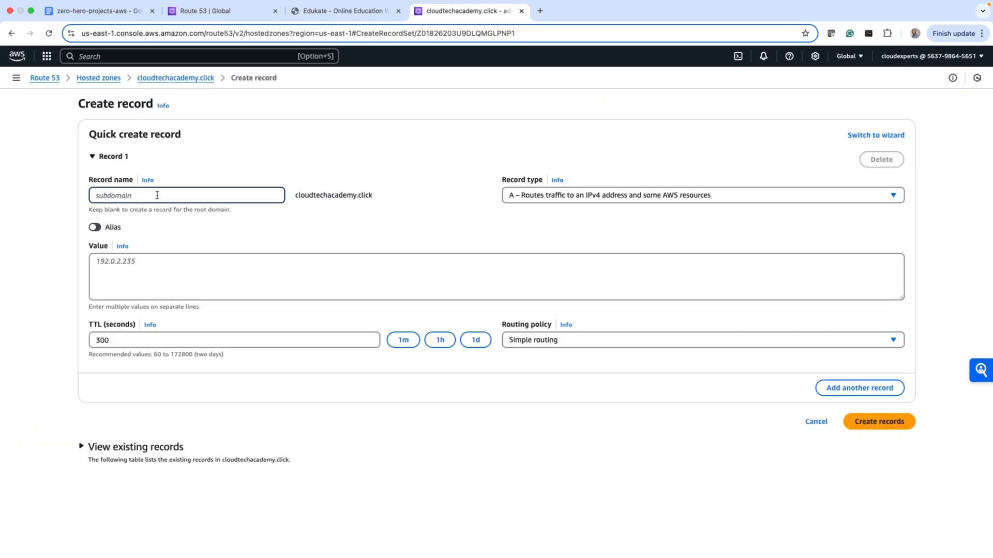
text(ww)
key(BackSpace)
text(t)
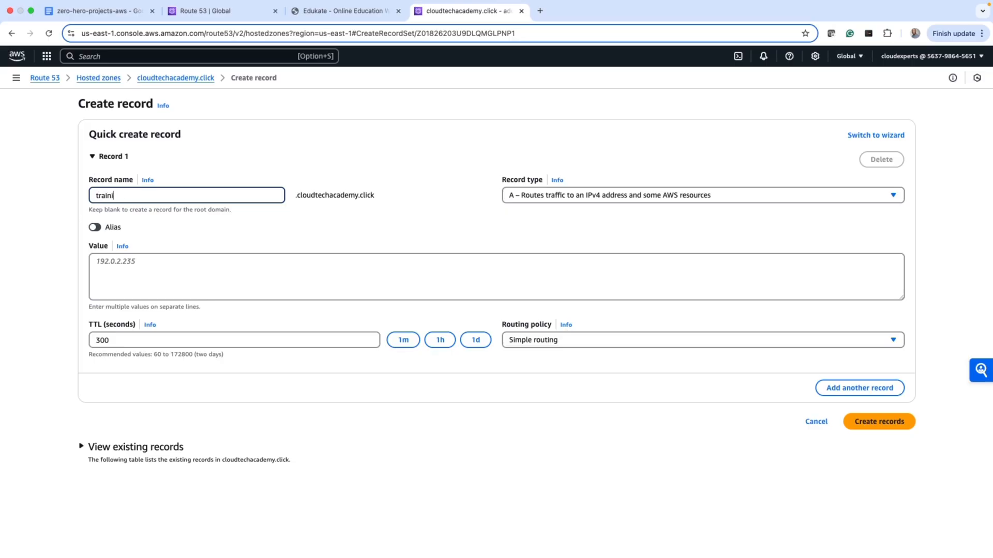
key(BackSpace)
text(blog)
key(BackSpace)
text(w)
key(BackSpace)
drag(294, 196, 379, 204)
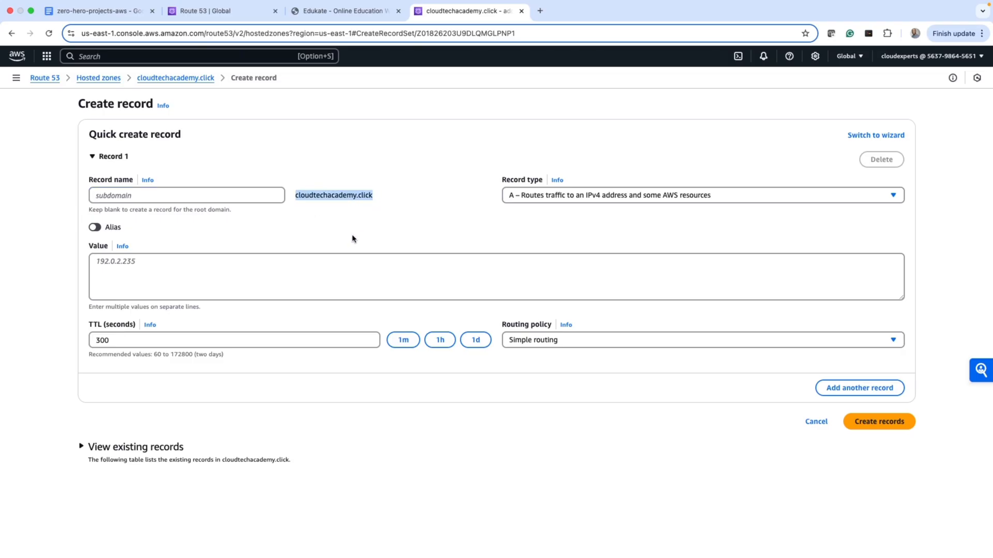
Step: Name the record www and make it an alias to Application and Classic Load Balancer
click(171, 195)
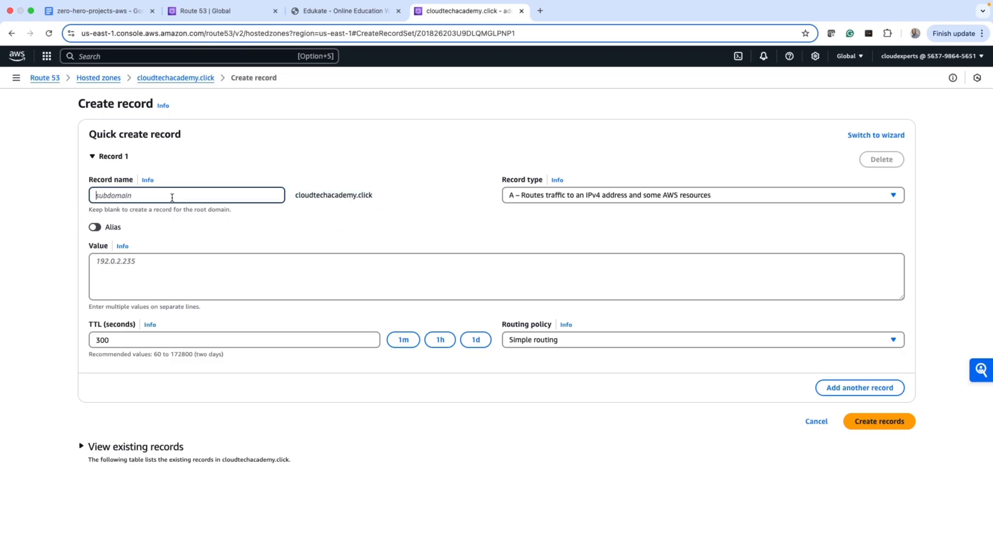
text(www)
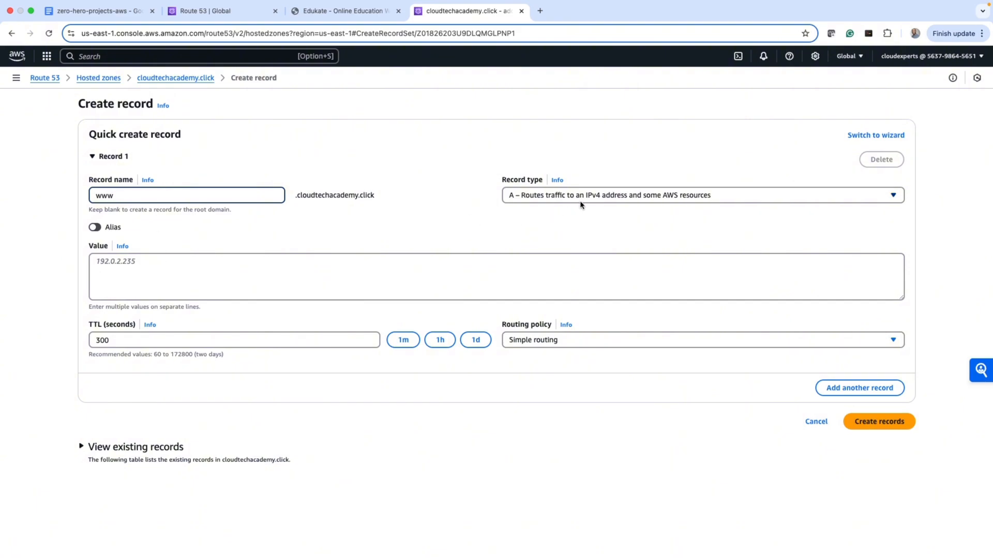
click(95, 227)
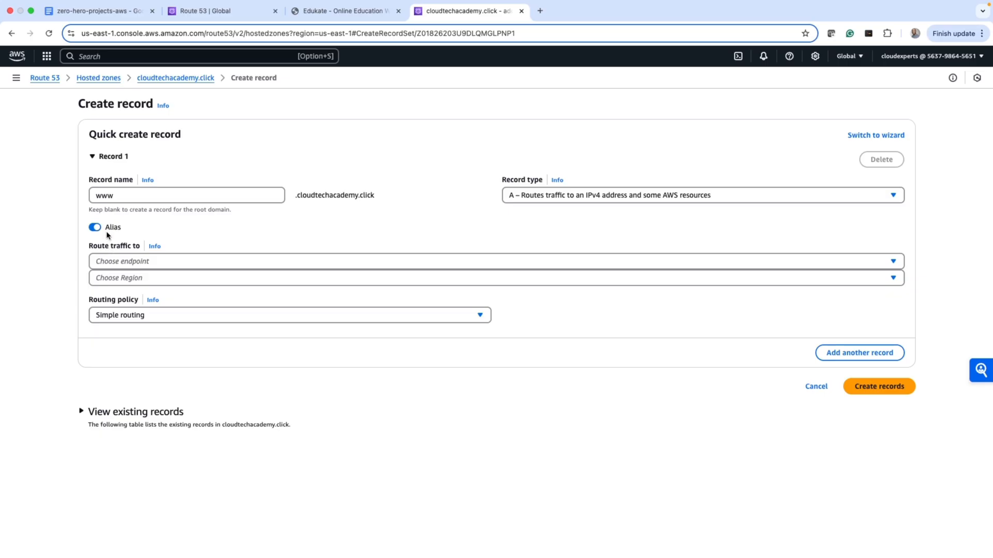
click(163, 262)
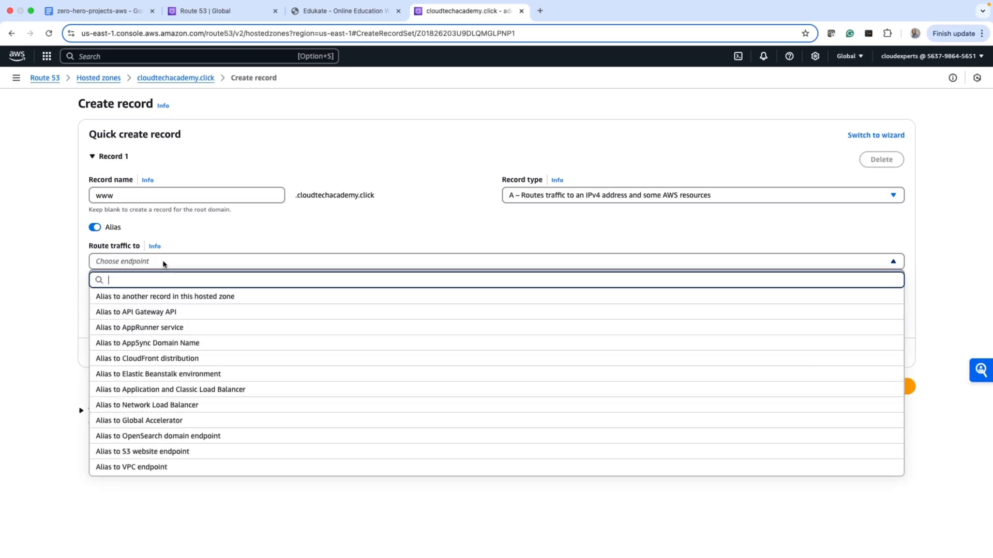
click(150, 391)
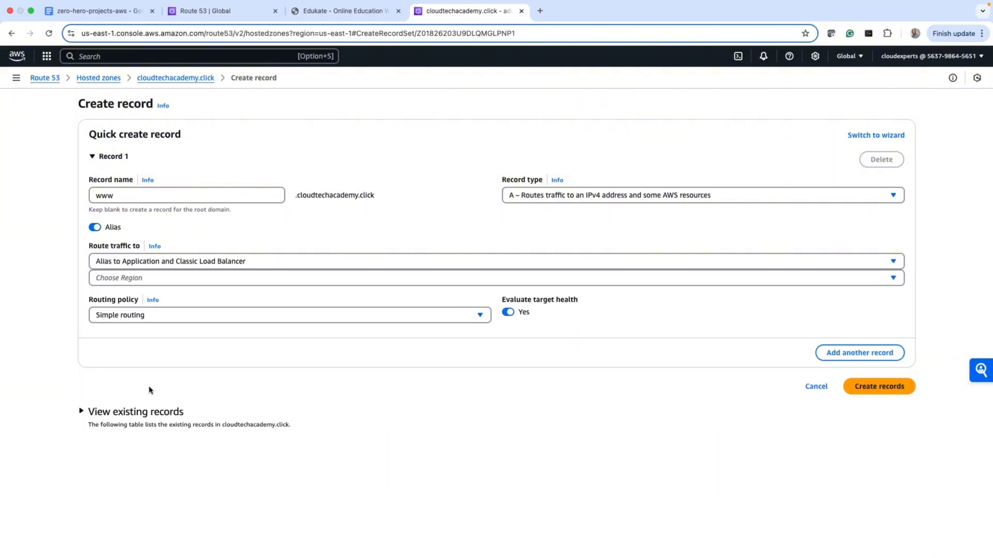
Step: Route the alias to load balancer dualstack.ALB1-1050064510.us-east-1.elb.amazonaws.com in US East (N. Virginia) and create the record
click(197, 279)
text(us-ea)
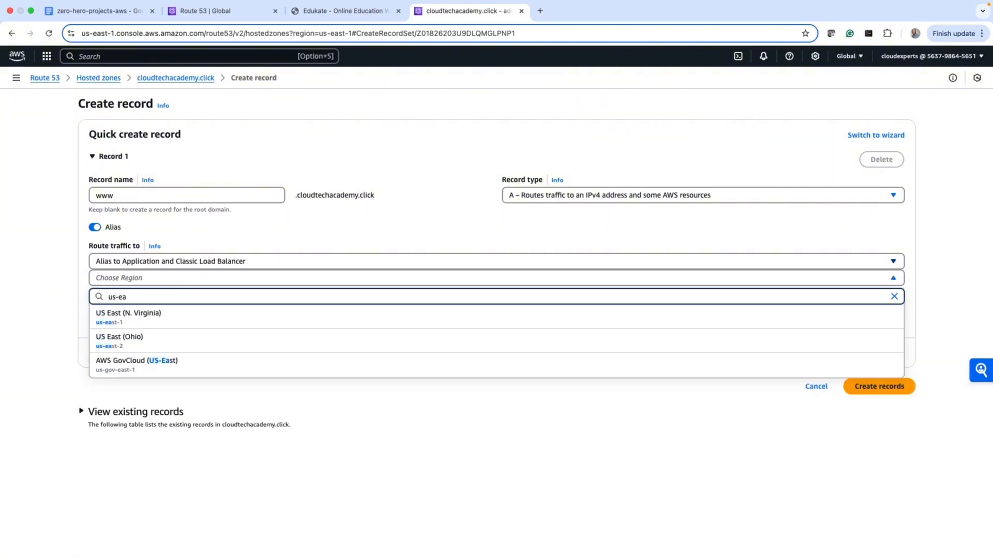
click(134, 323)
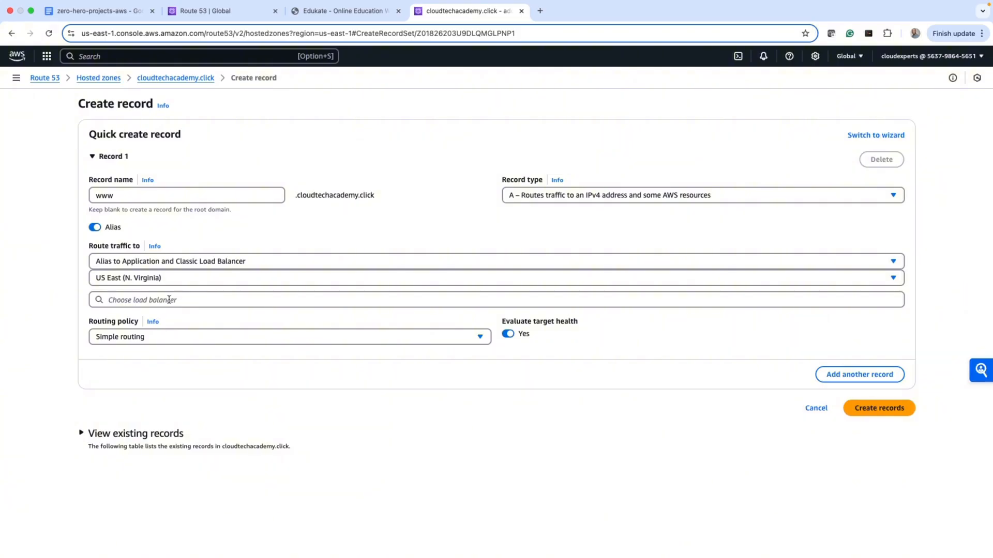
click(185, 302)
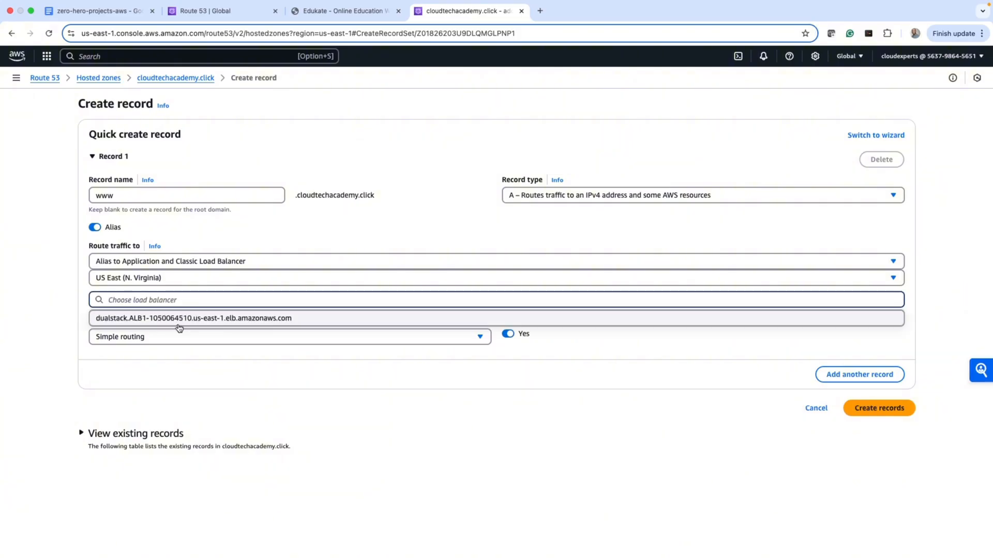
click(229, 320)
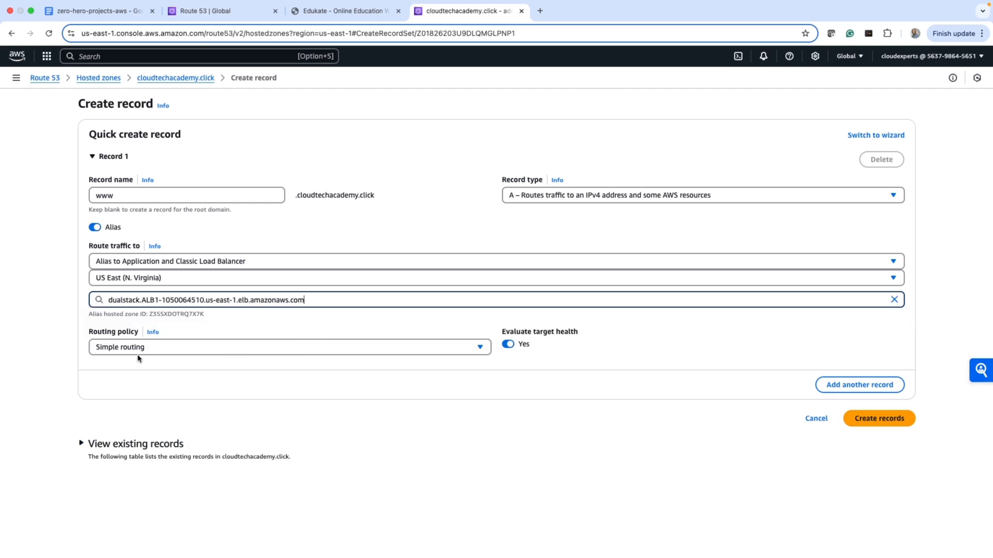
click(886, 418)
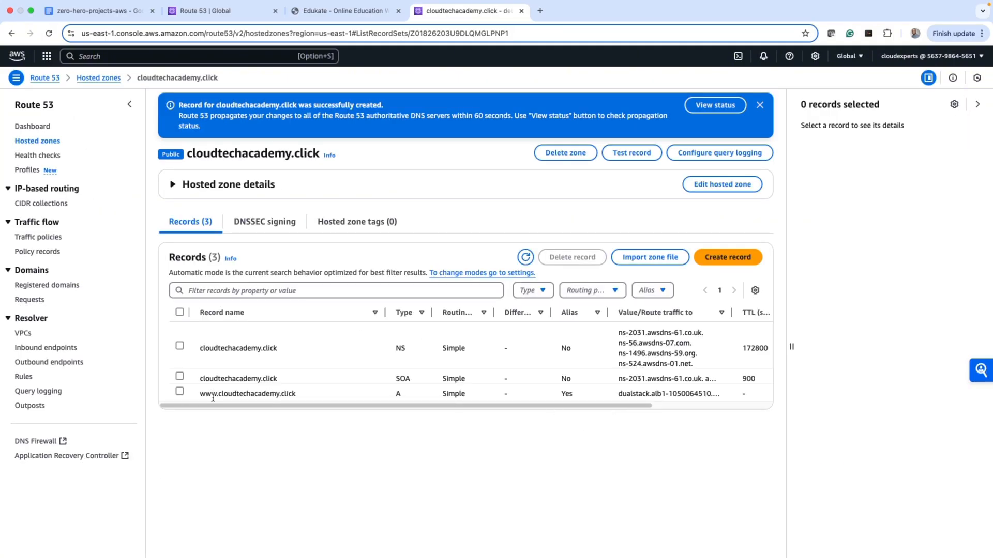
mouse_move(619, 406)
mouse_down()
mouse_move(757, 408)
mouse_move(479, 414)
mouse_up()
drag(301, 396, 189, 396)
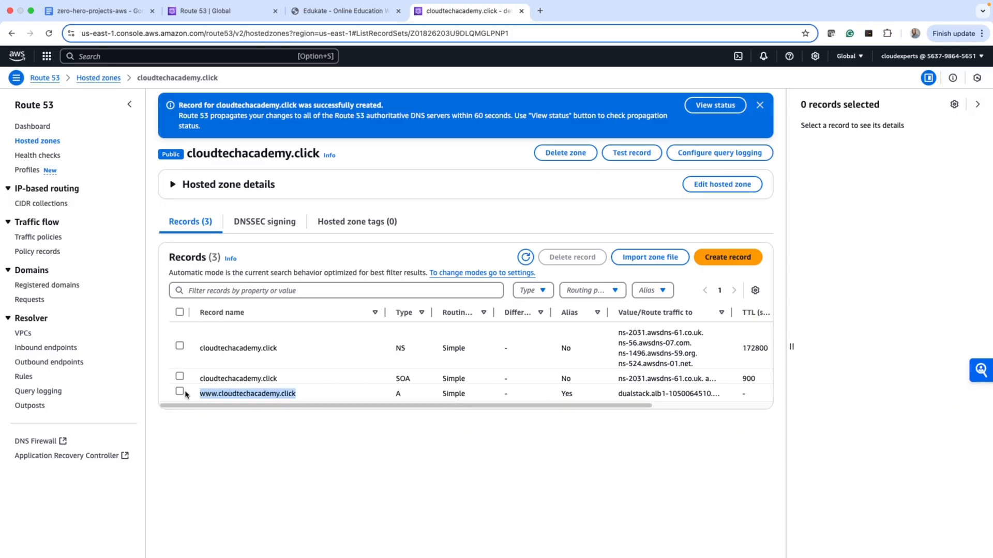
right_click(247, 390)
click(275, 411)
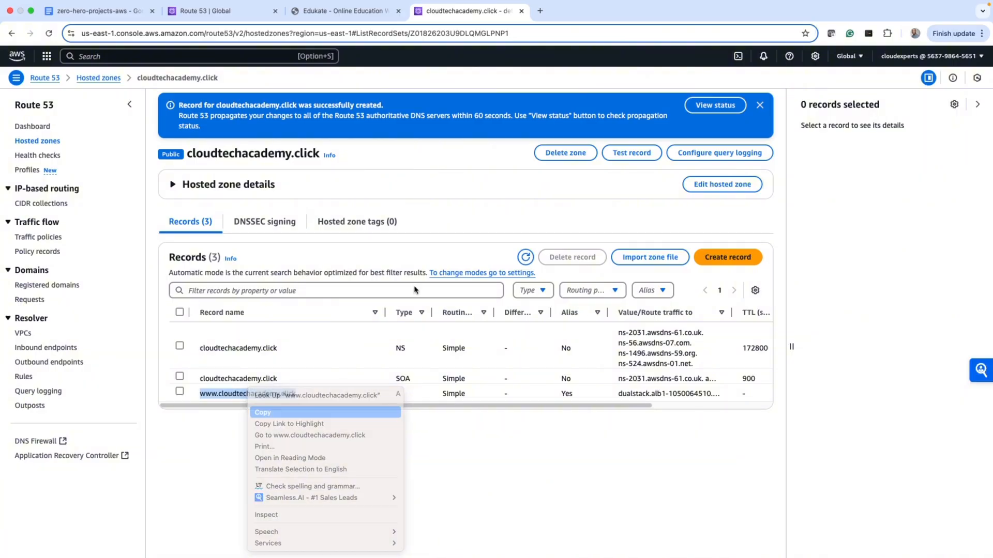
click(540, 10)
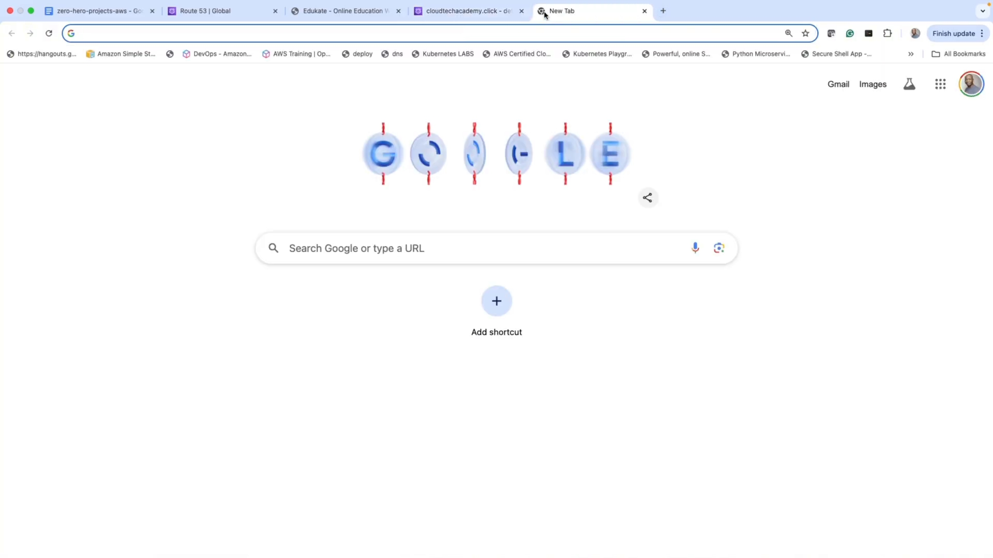
key(super+v)
key(Return)
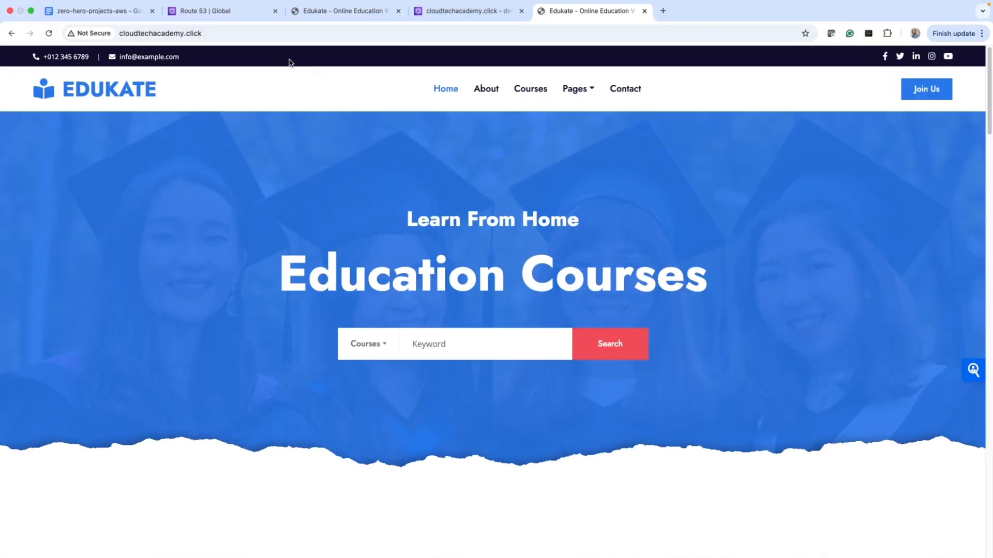
Step: Reload the cloudtechacademy.click site and check its connection security information
click(231, 34)
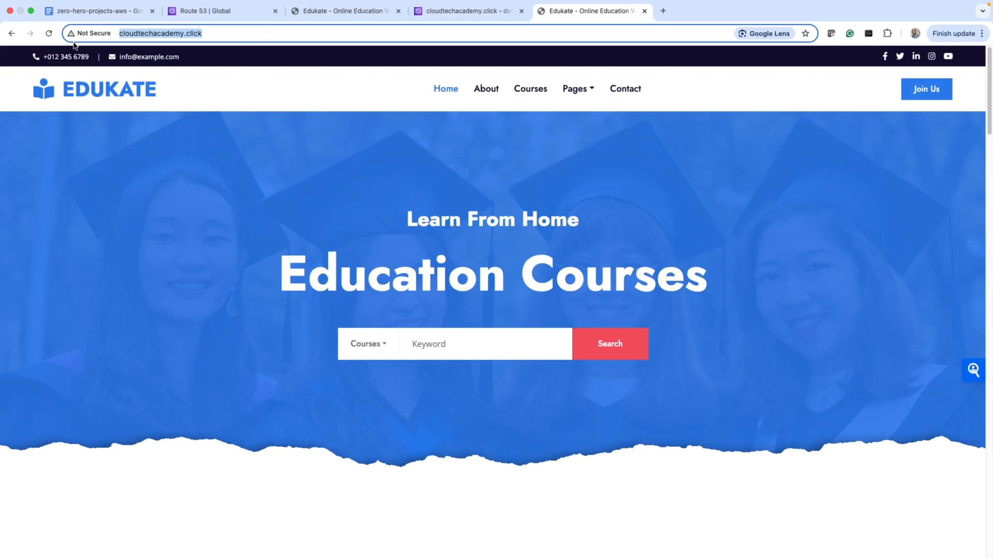
click(48, 34)
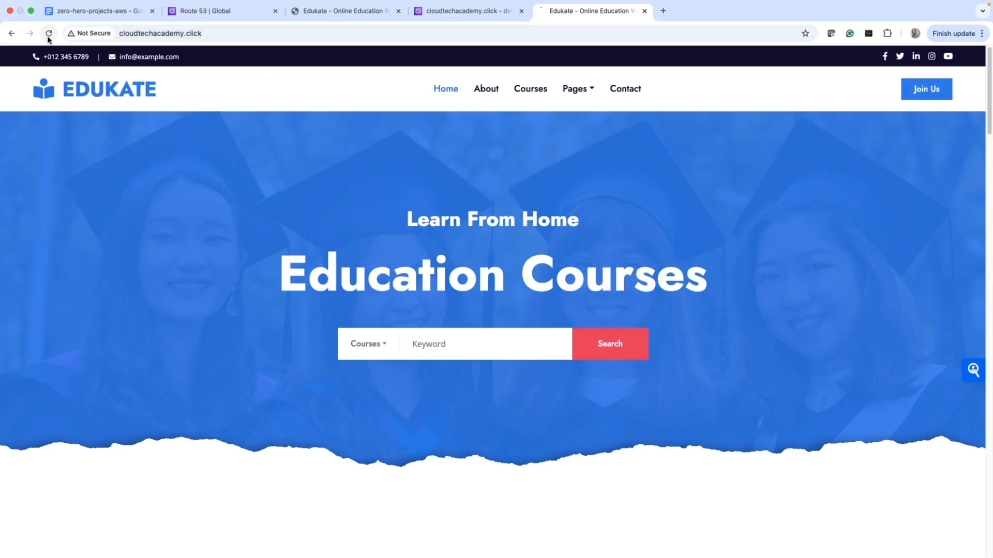
click(98, 34)
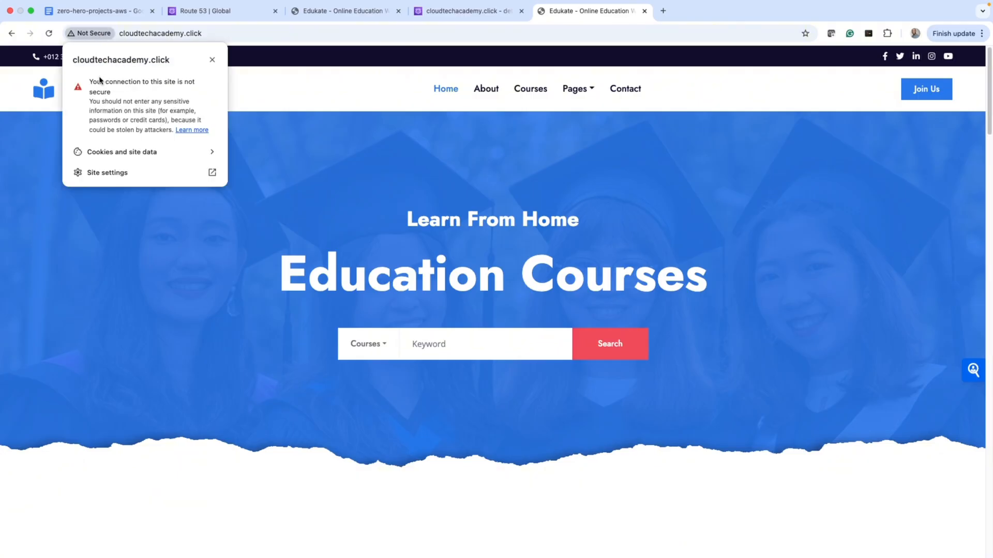
click(250, 38)
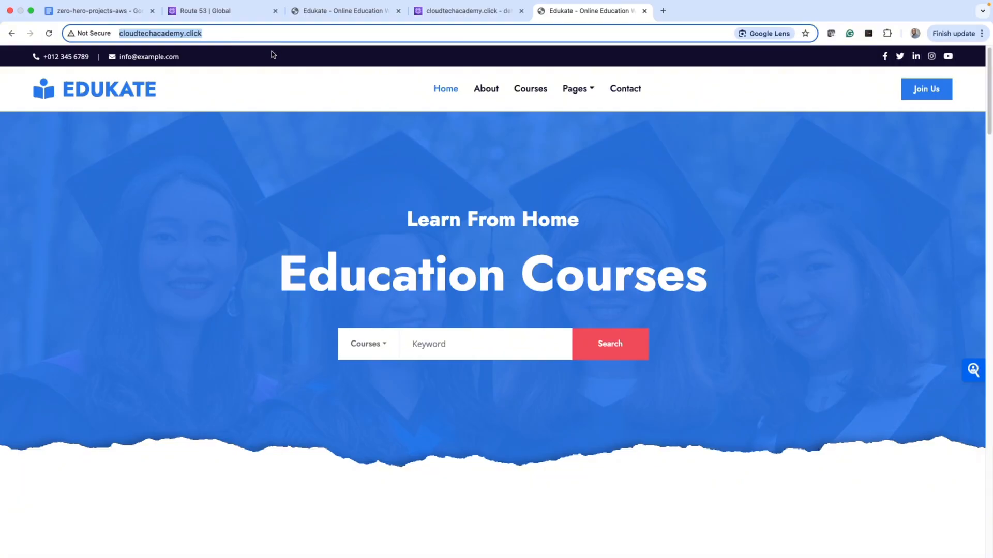
Step: Reopen cloudtechacademy.click from the registered domains in the other Route 53 tab and examine its name servers
click(218, 15)
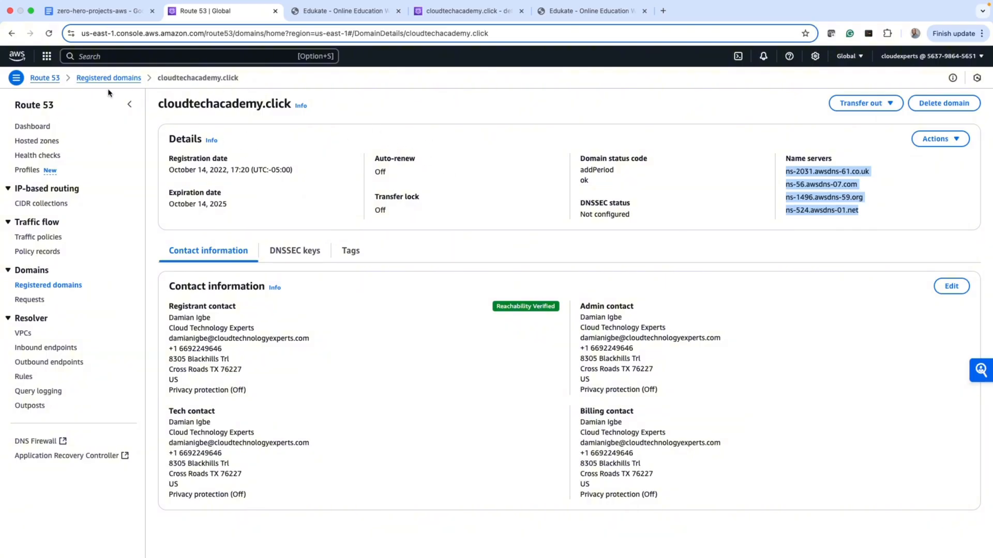
click(50, 286)
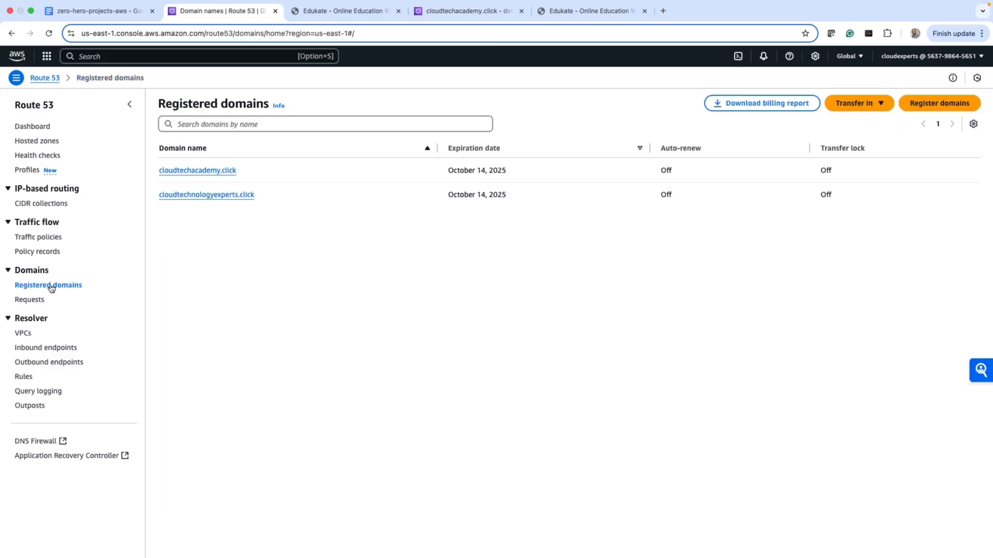
click(228, 171)
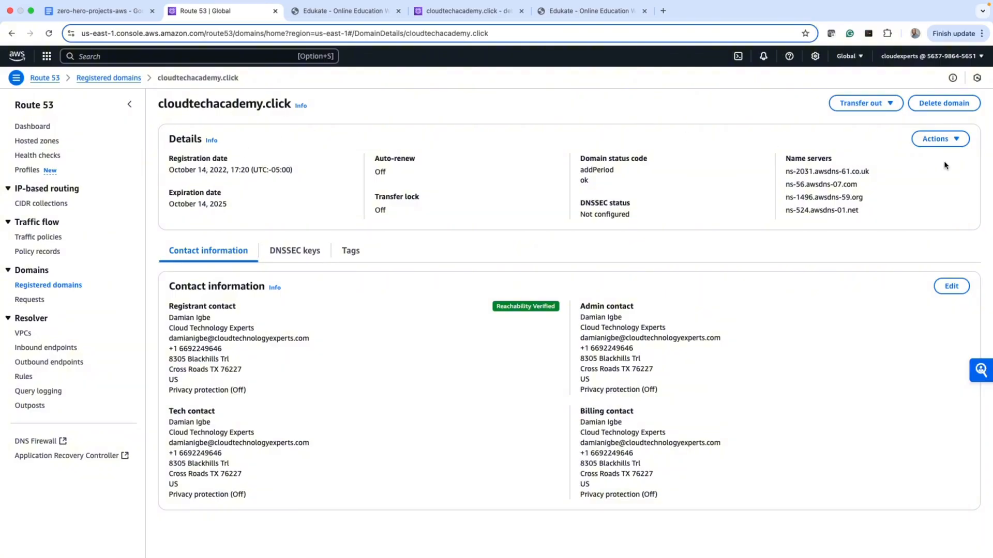
drag(787, 171, 867, 216)
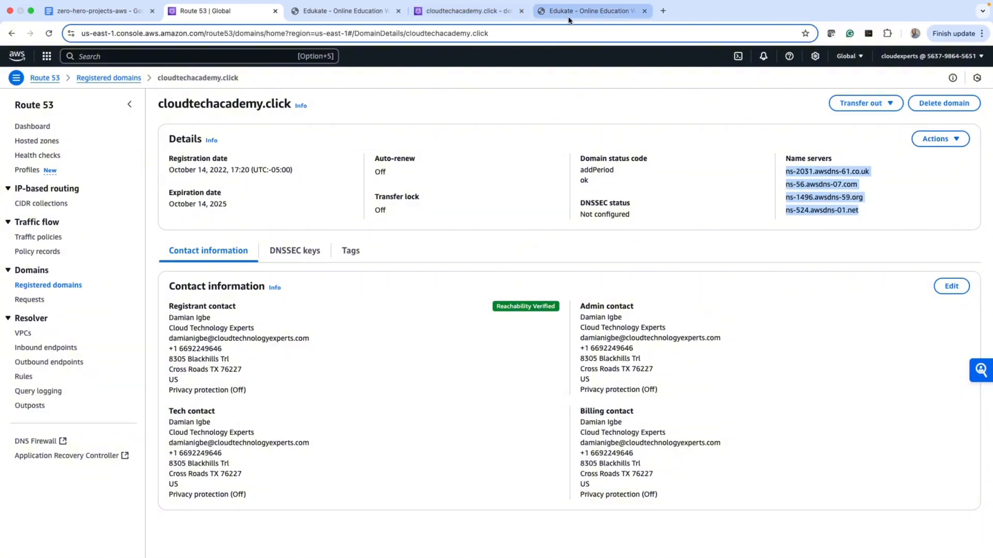
Step: Reopen the cloudtechacademy.click hosted zone from the hosted zones list and examine the name servers in its NS record
click(482, 12)
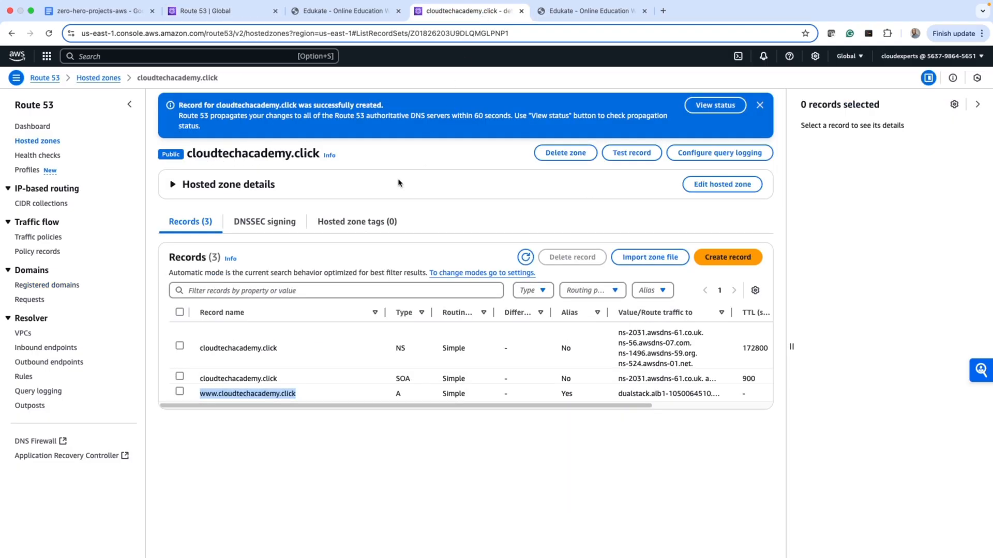
click(51, 143)
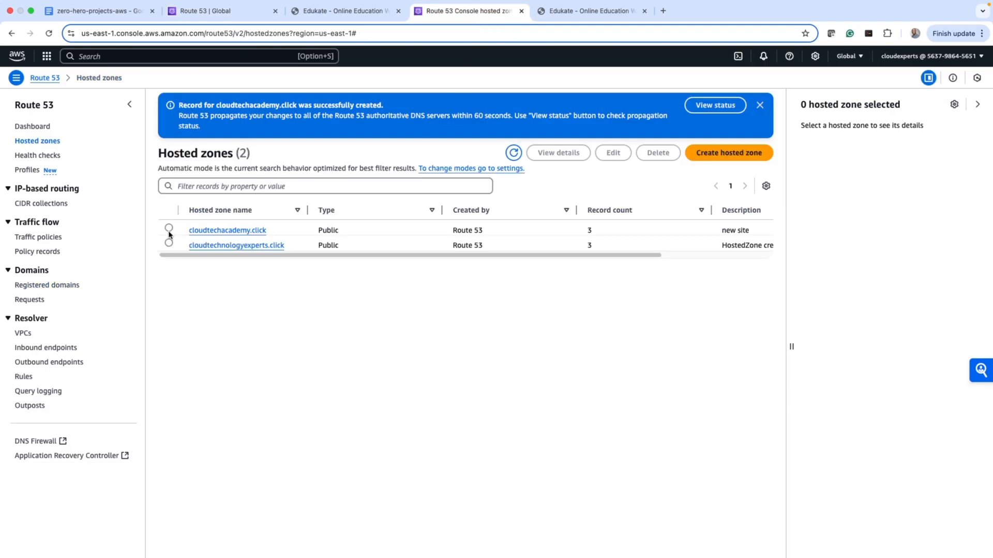
click(169, 230)
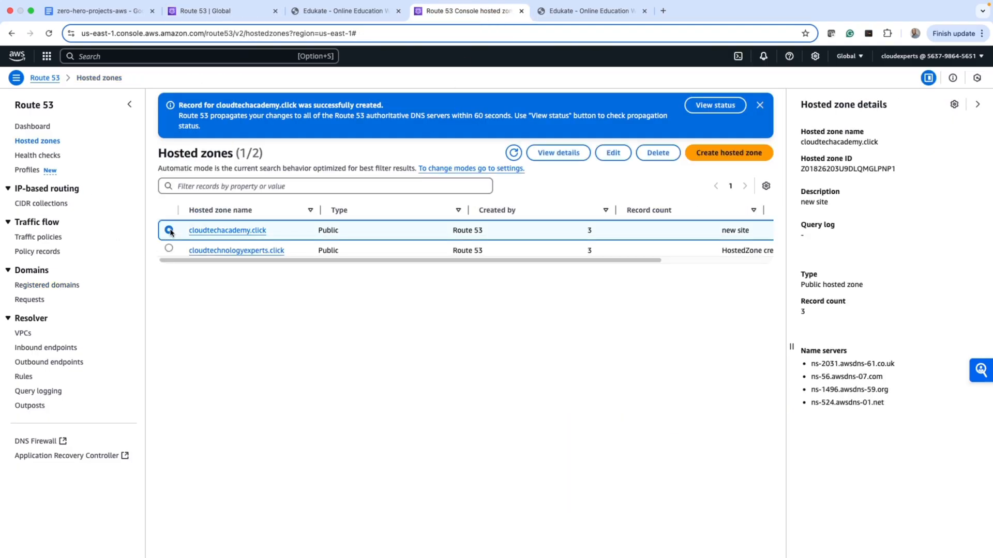
click(230, 233)
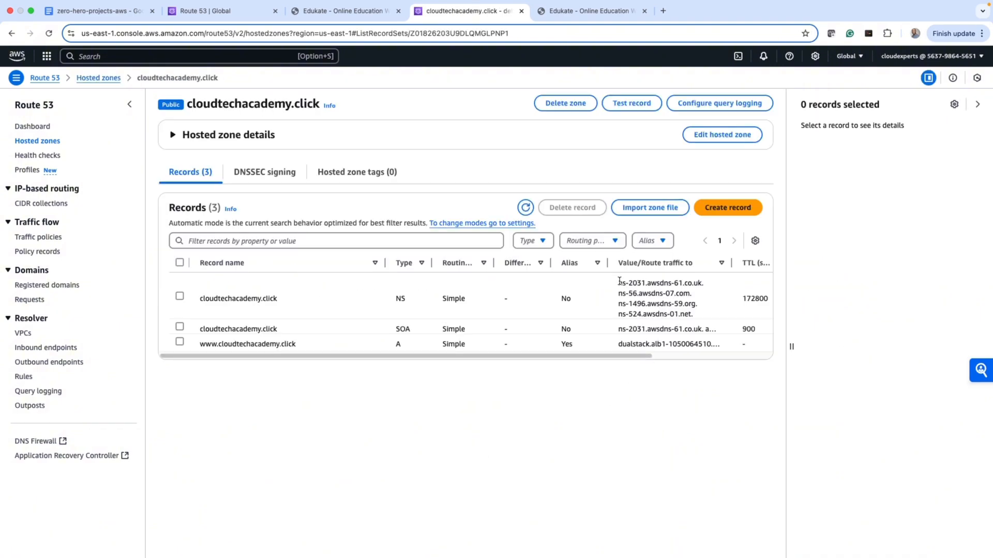
drag(620, 289, 699, 313)
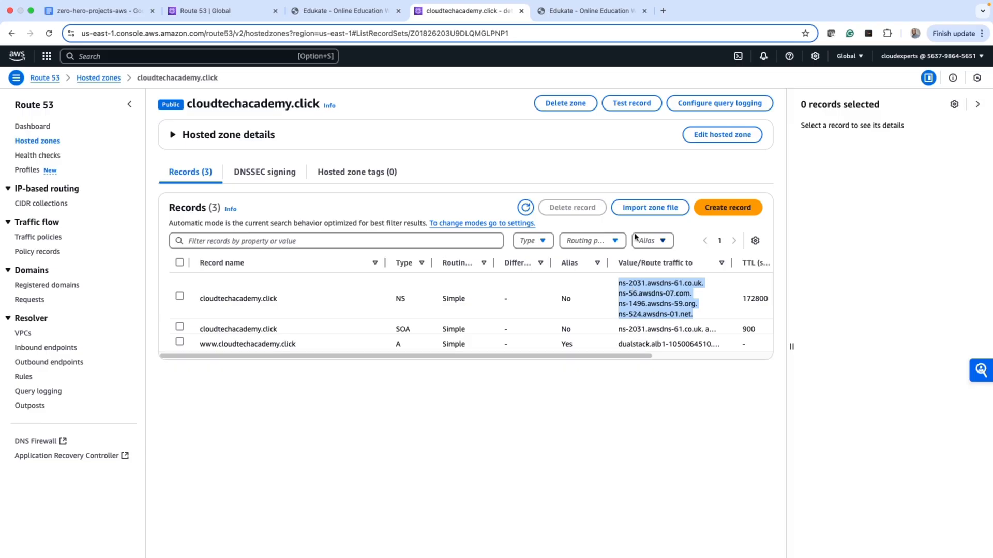
Step: Compare the registered domain's name servers one by one with those in the hosted zone's NS record
click(229, 12)
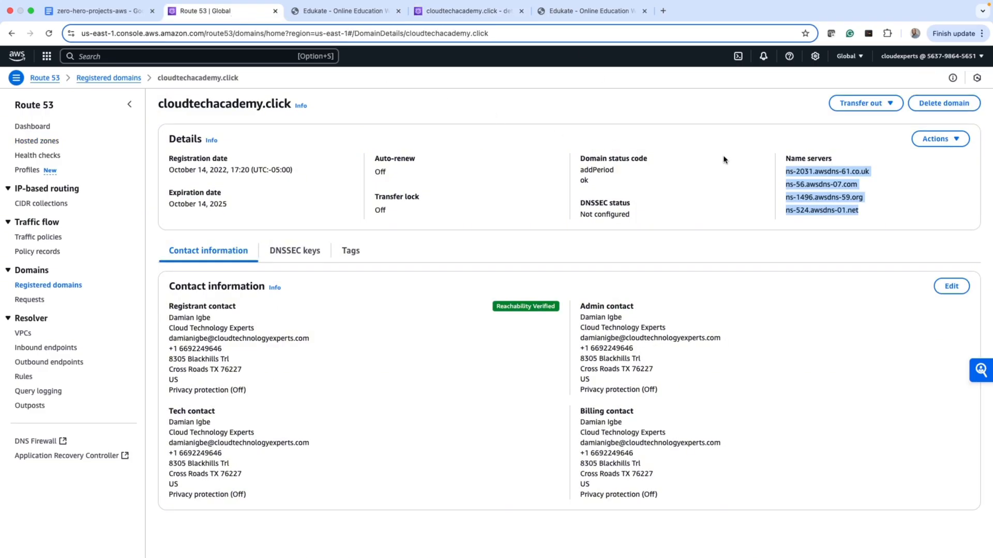
click(815, 180)
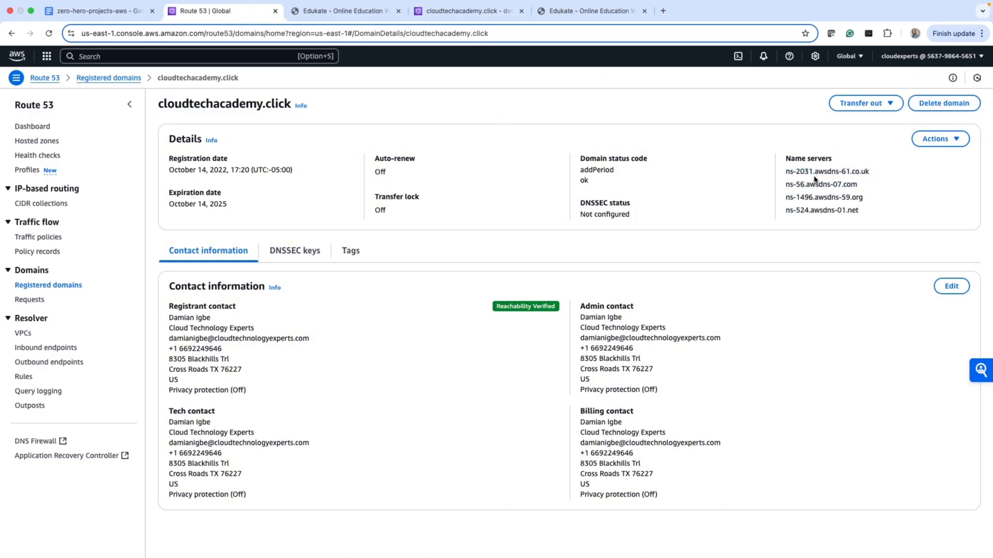
drag(786, 187, 805, 186)
click(588, 16)
click(465, 16)
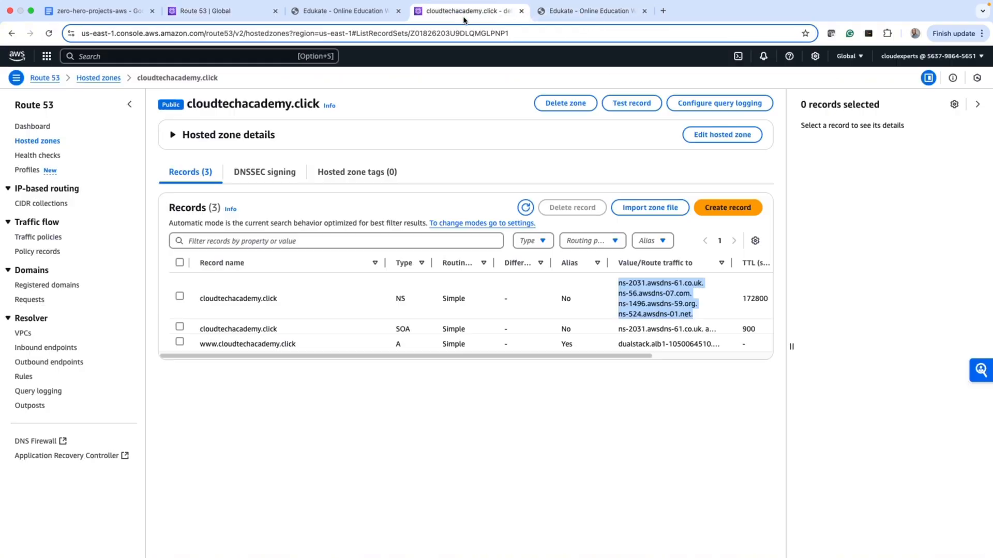
click(625, 296)
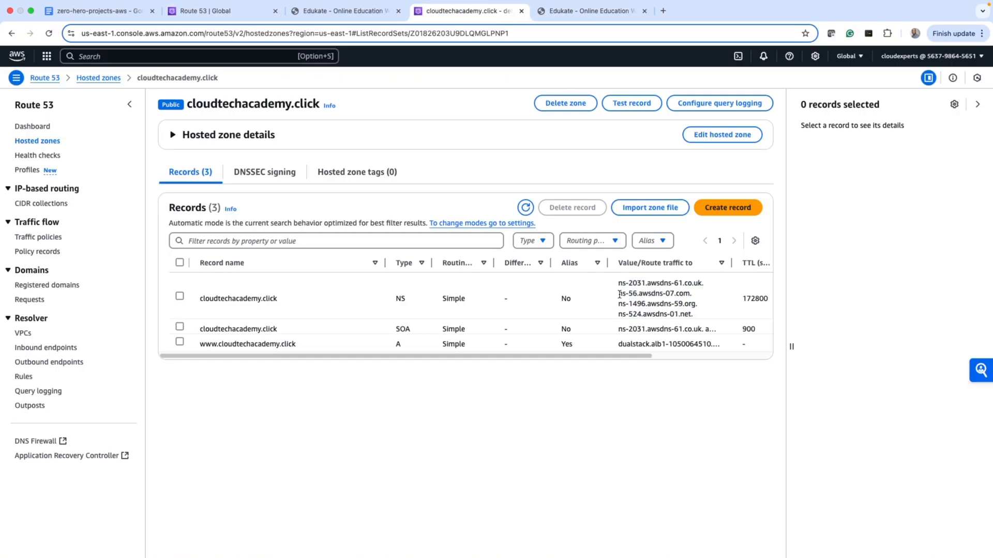
drag(619, 294, 677, 289)
drag(619, 304, 680, 303)
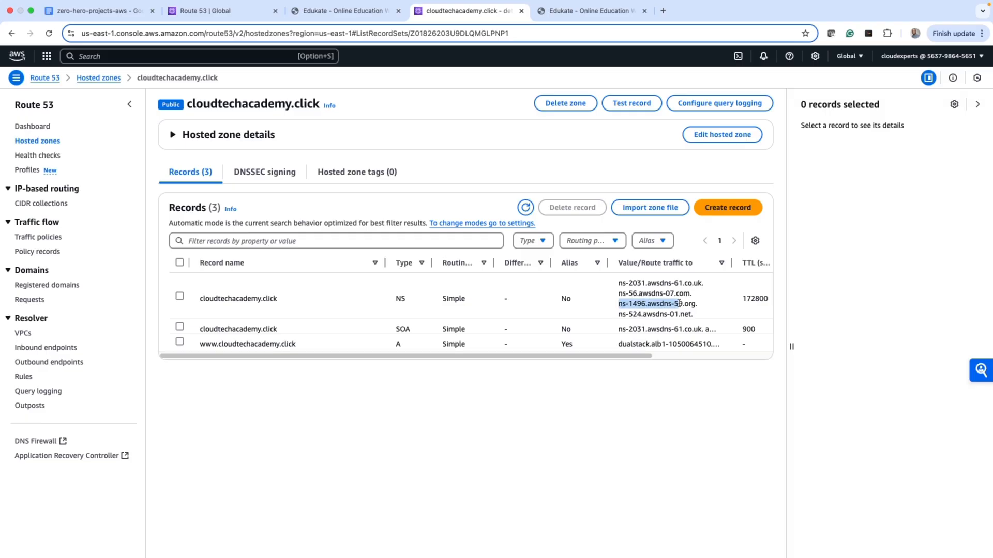
Step: Compare the registered domain's third name server, ns-1496.awsdns-59.org, with the matching entry in the hosted zone's NS record
click(207, 11)
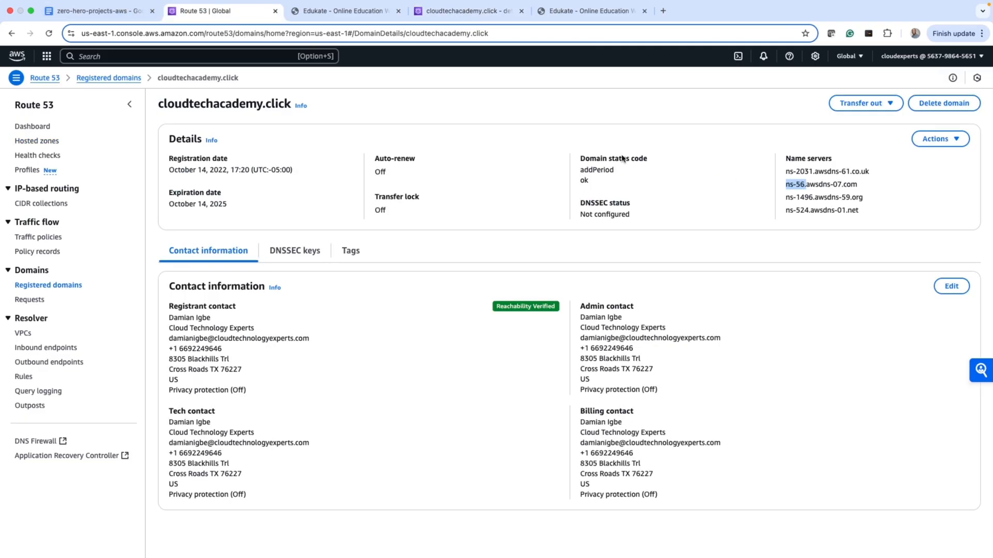
click(801, 231)
drag(784, 198, 865, 199)
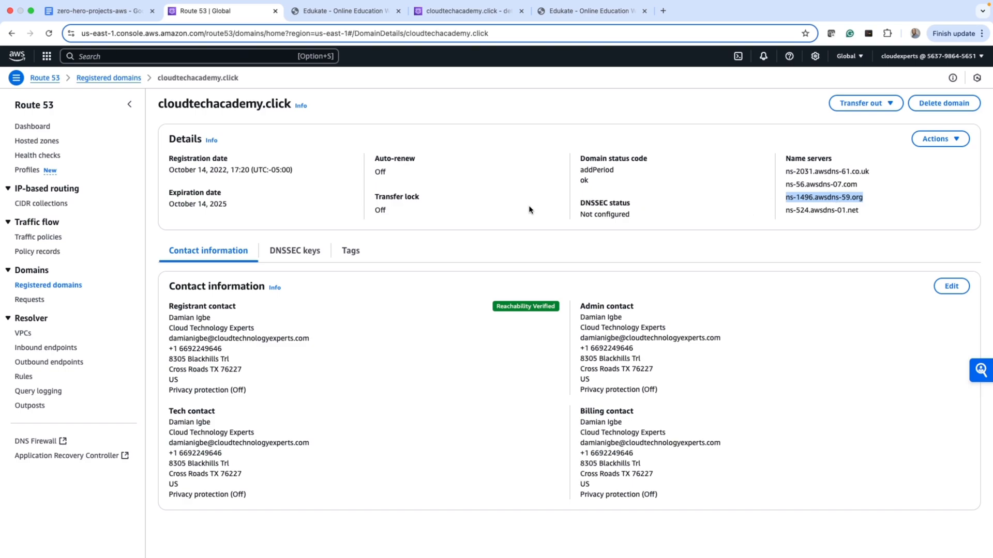
click(480, 16)
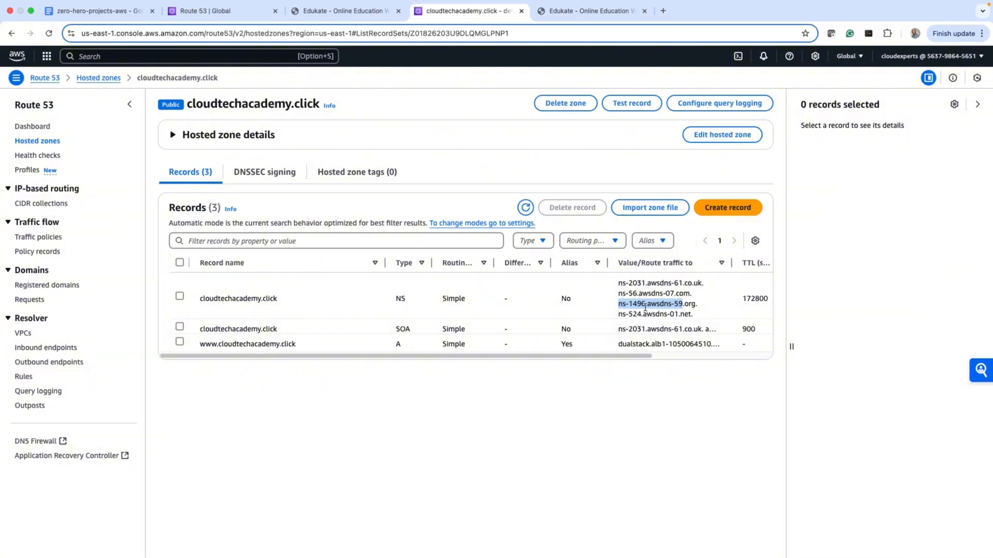
Step: Open the name servers of the registered domain cloudtechacademy.click for editing
click(233, 16)
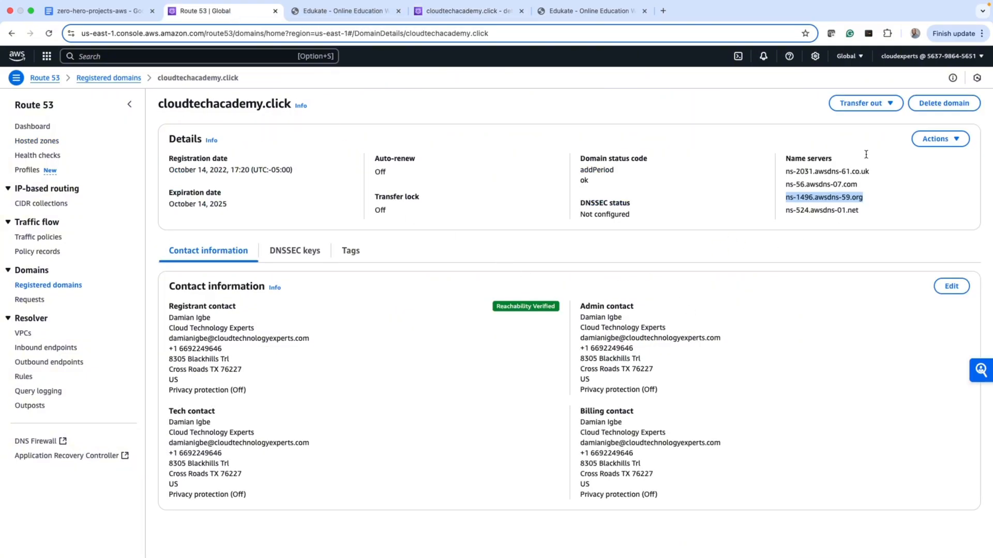
click(892, 103)
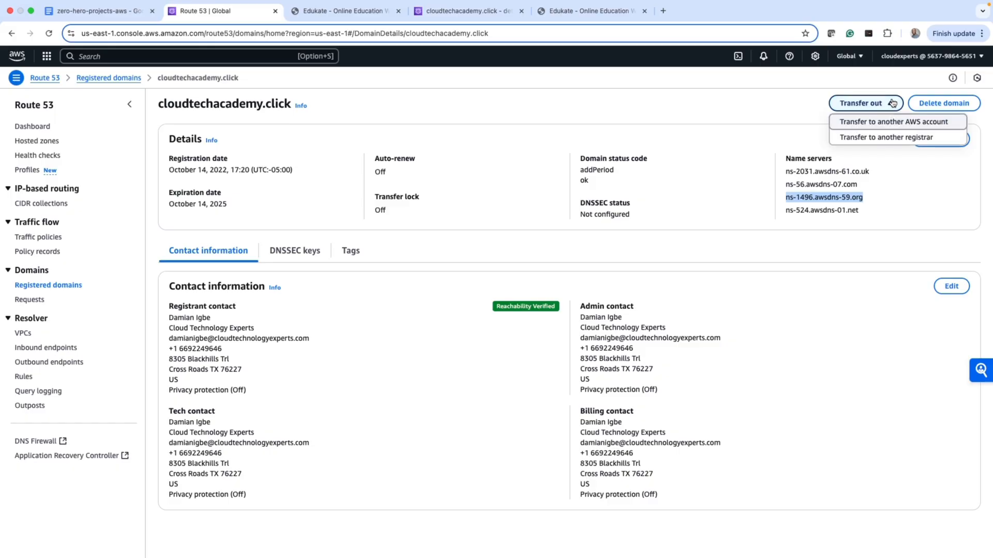
click(897, 200)
click(956, 139)
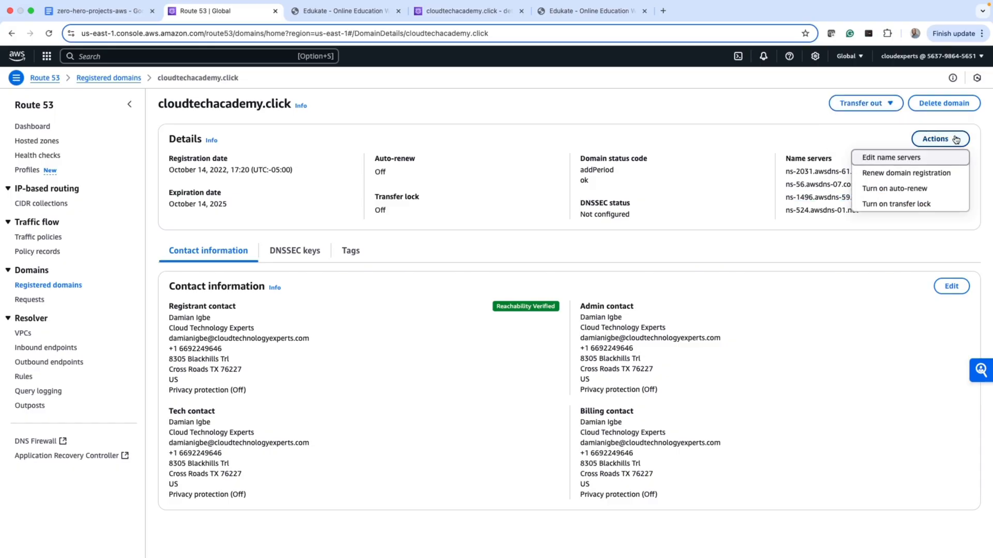
click(894, 159)
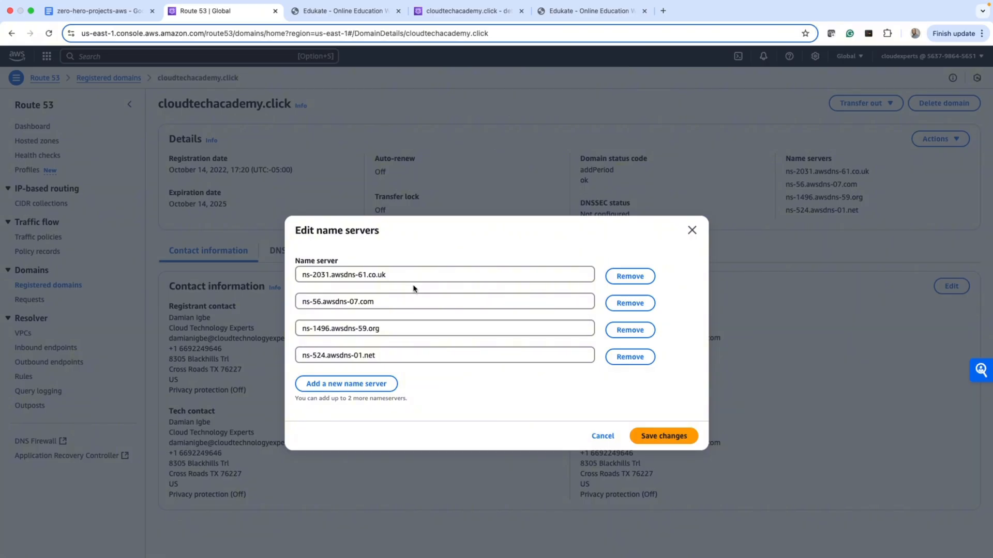
Step: Copy the first name server, ns-2031.awsdns-61.co.uk, from the NS record of the cloudtechacademy.click hosted zone
click(472, 12)
click(655, 286)
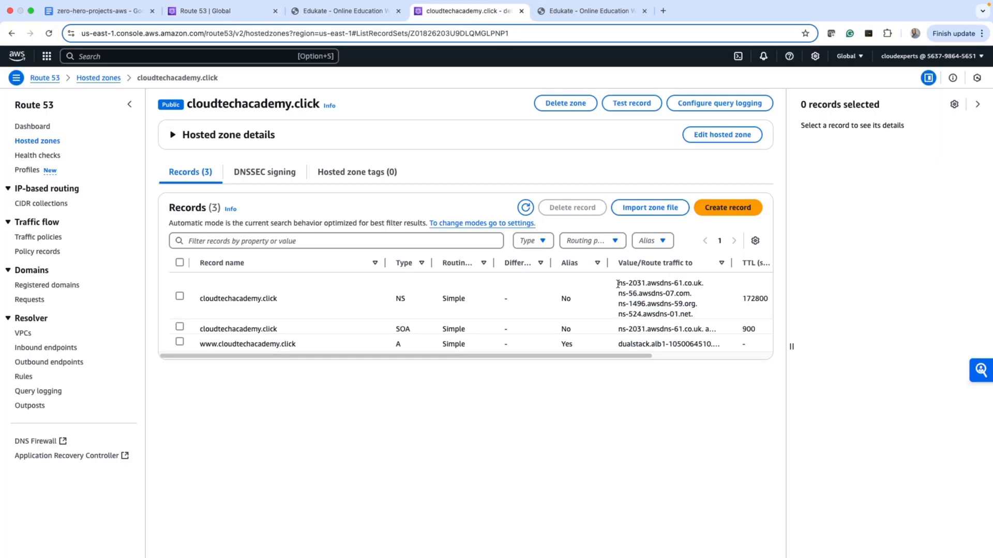
drag(618, 284, 708, 286)
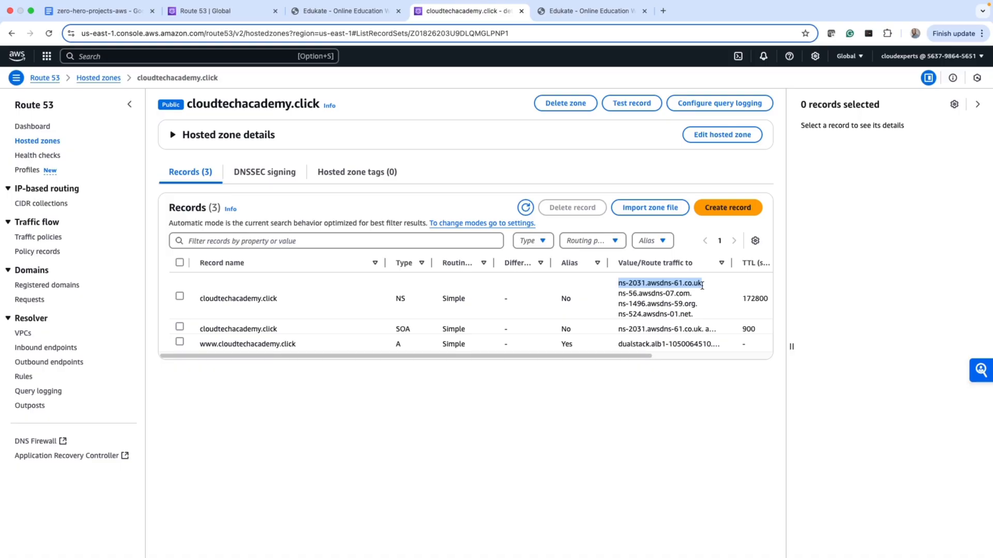
right_click(681, 278)
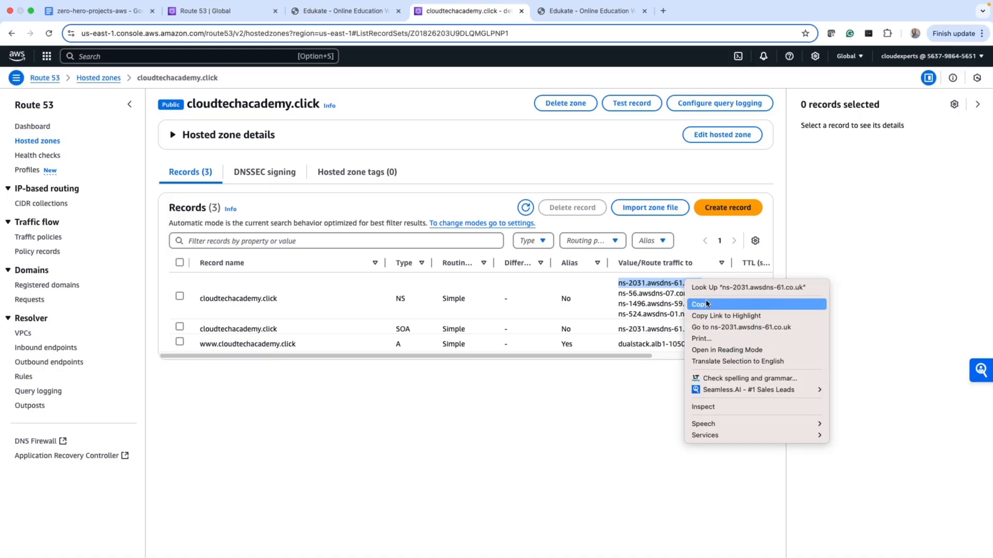
click(695, 303)
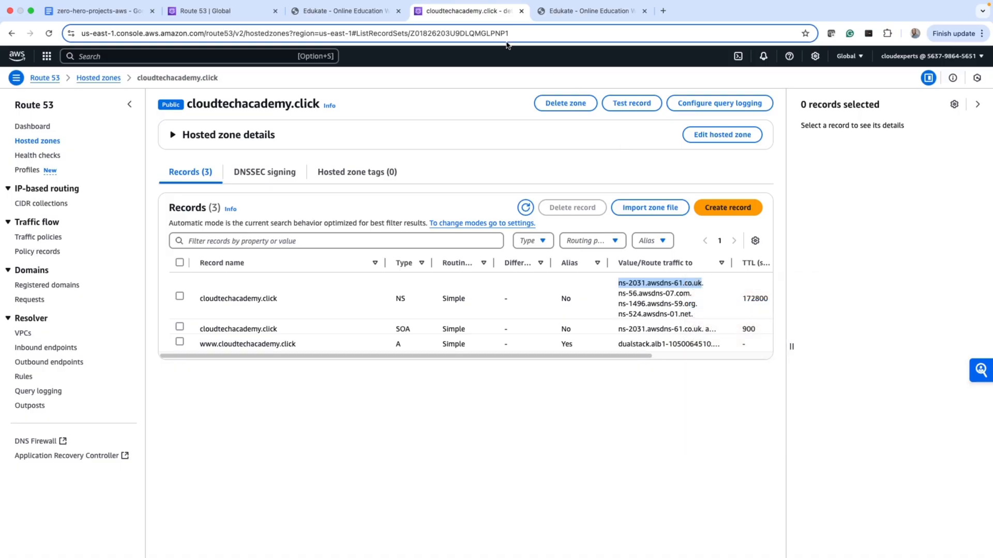
Step: Return to the registered domain's first name server entry and cancel the name server edit without saving
click(207, 23)
click(402, 274)
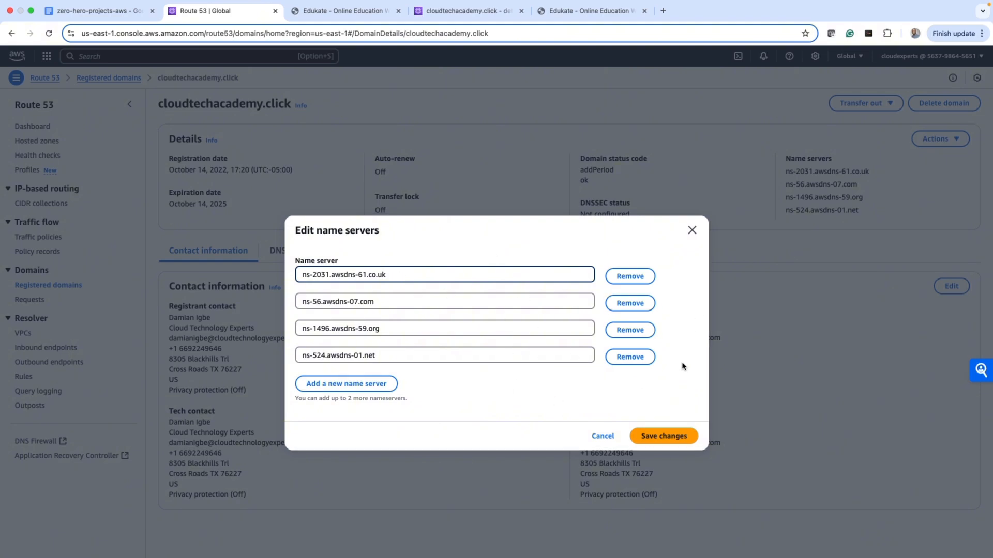
click(602, 436)
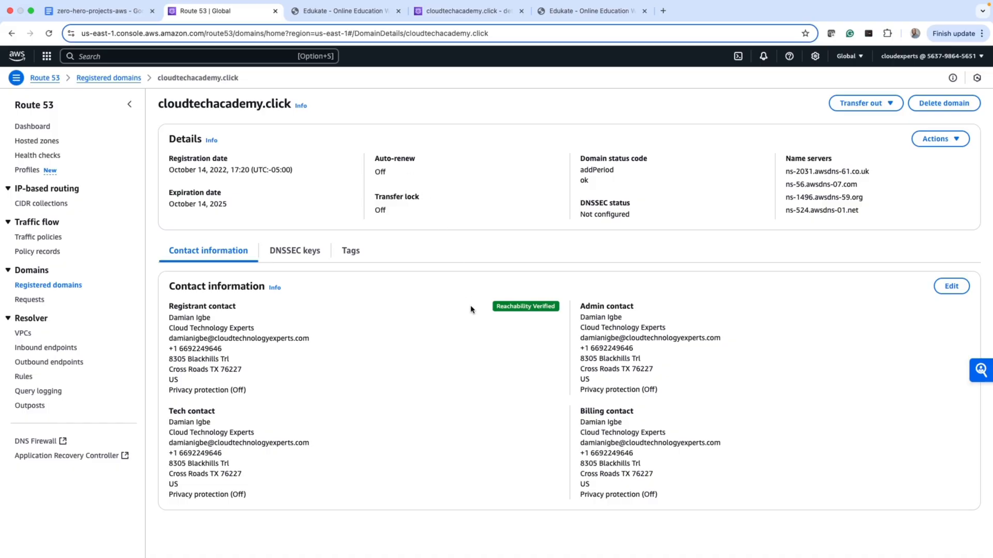
click(473, 12)
click(588, 10)
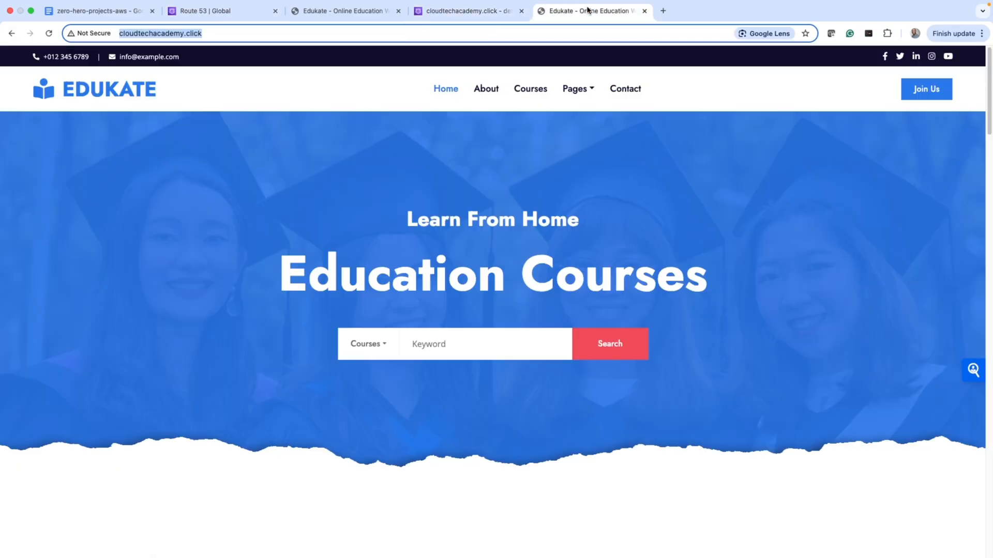
click(234, 34)
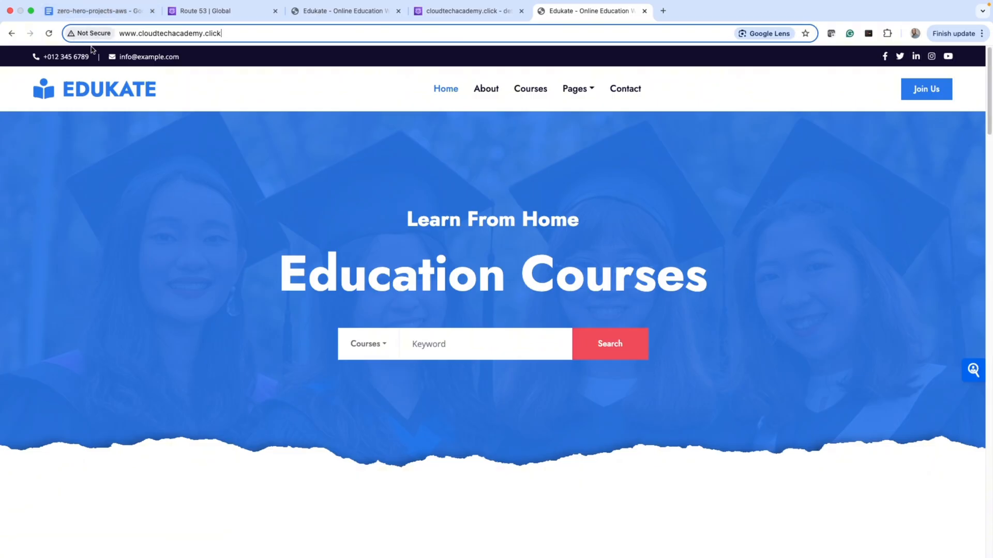
click(49, 33)
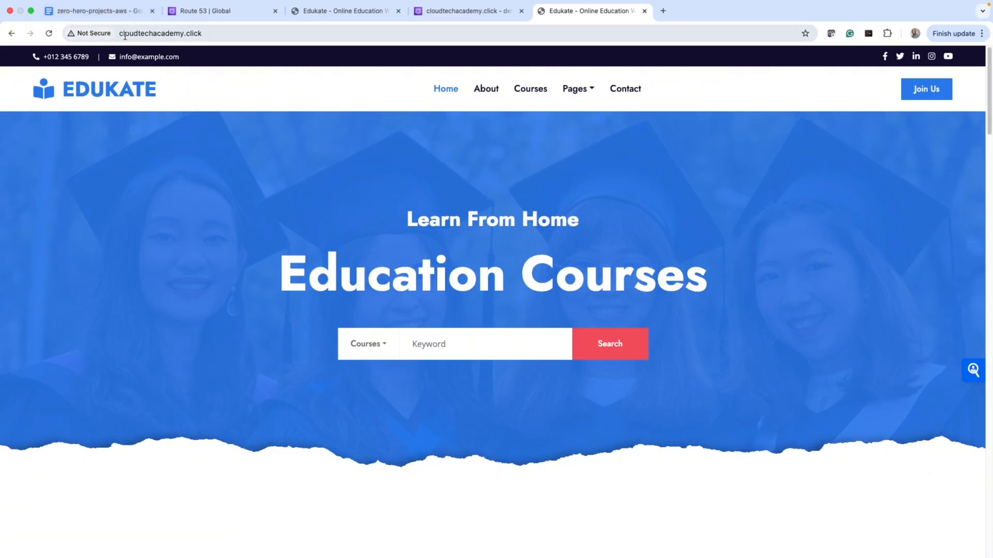